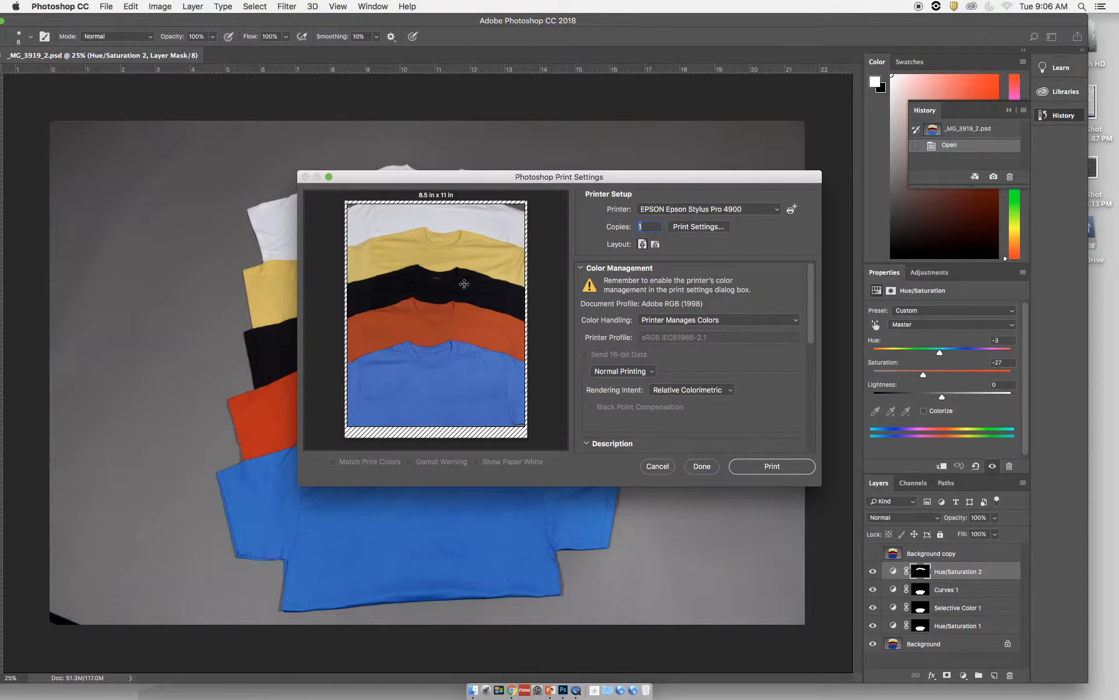
Choose EPSON Epson Stylus Pro 4900 as the printer and open its print settings.
drag(490, 177, 449, 147)
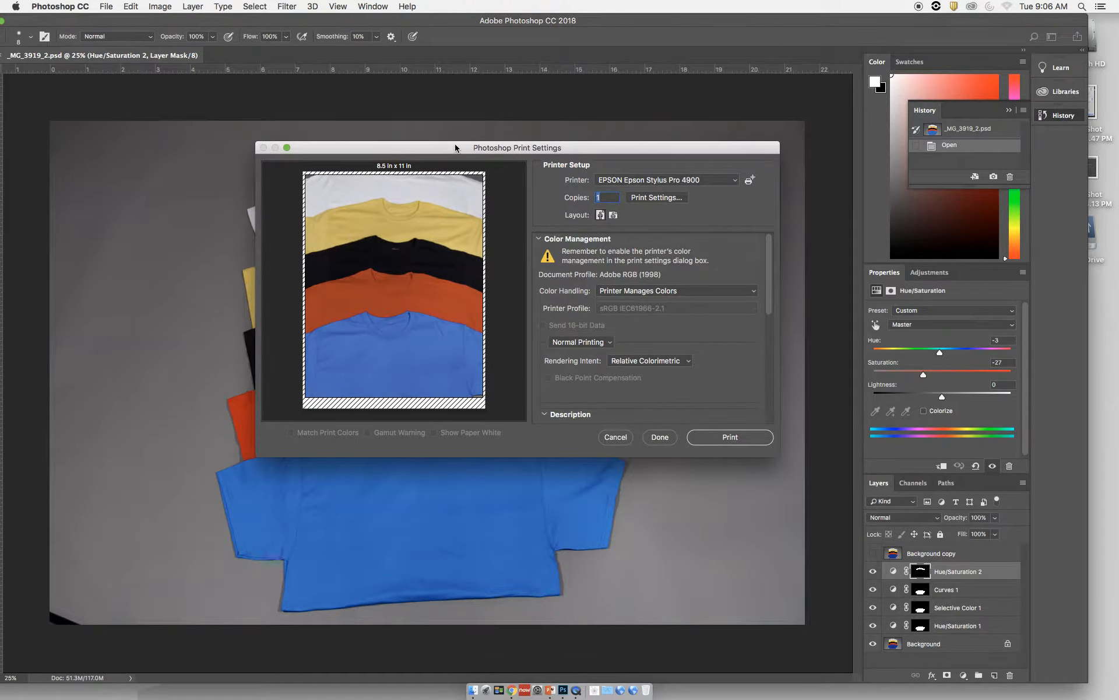
click(726, 180)
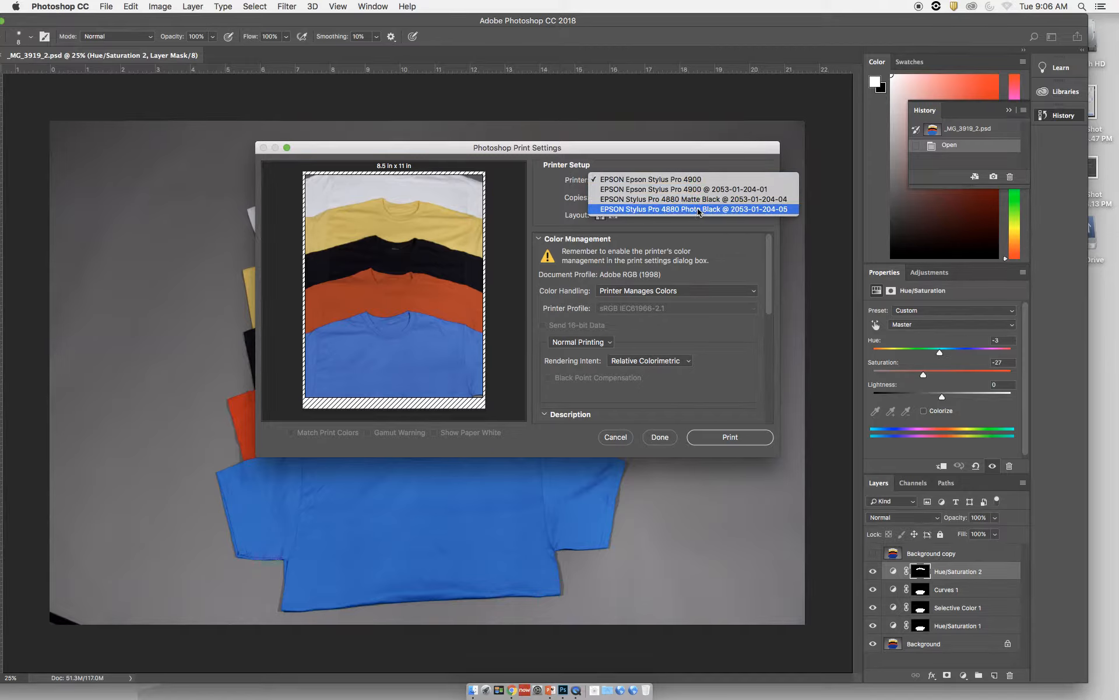
click(675, 183)
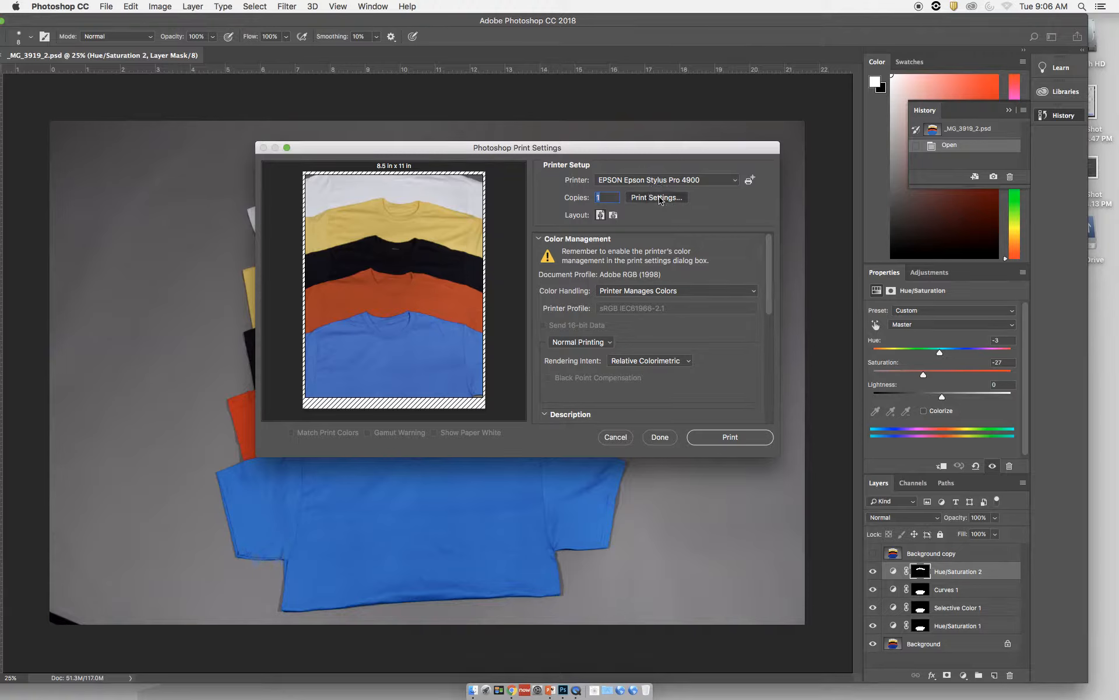
click(659, 198)
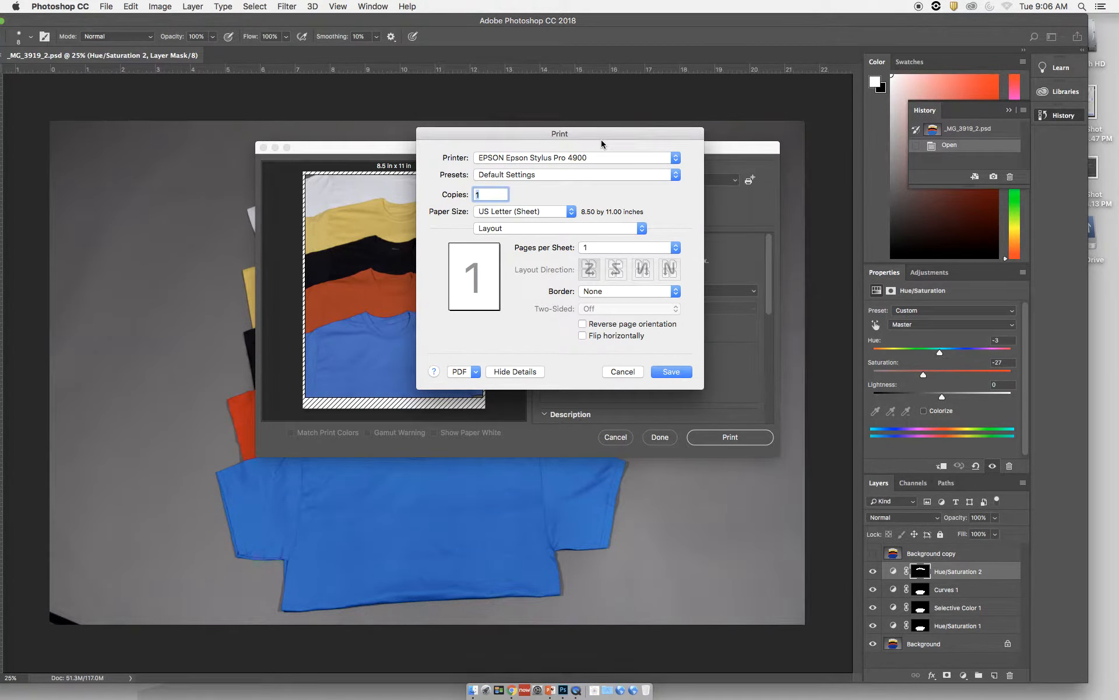
Set the paper size to US Letter (Sheet - Maximum).
click(527, 212)
mouse_move(548, 214)
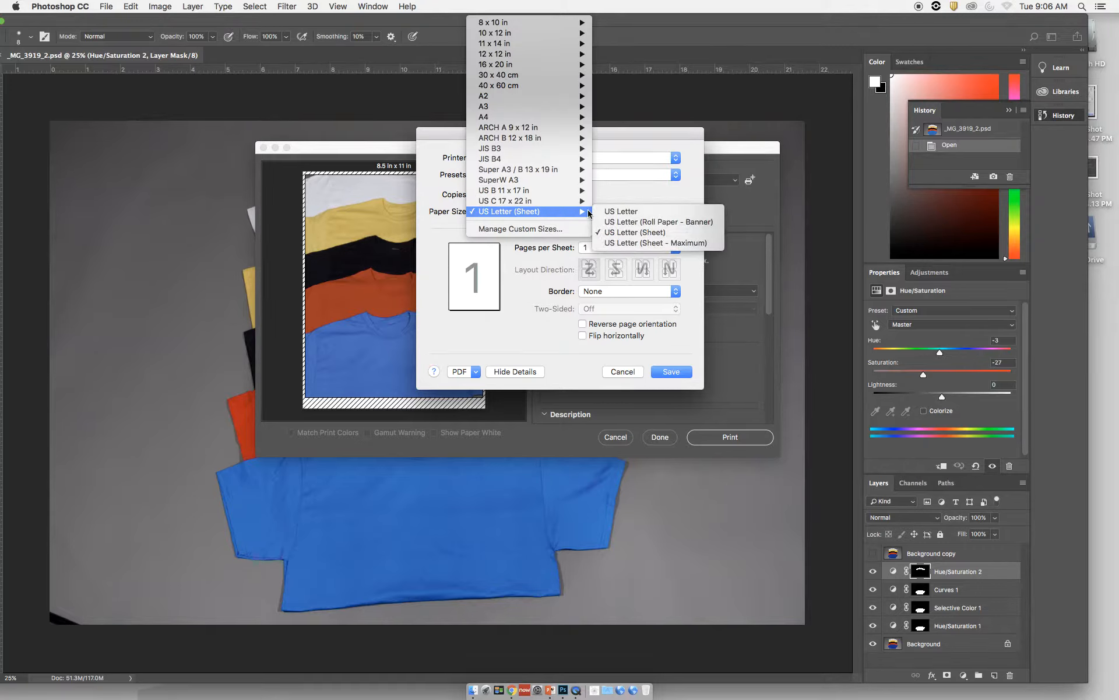
click(649, 235)
click(517, 211)
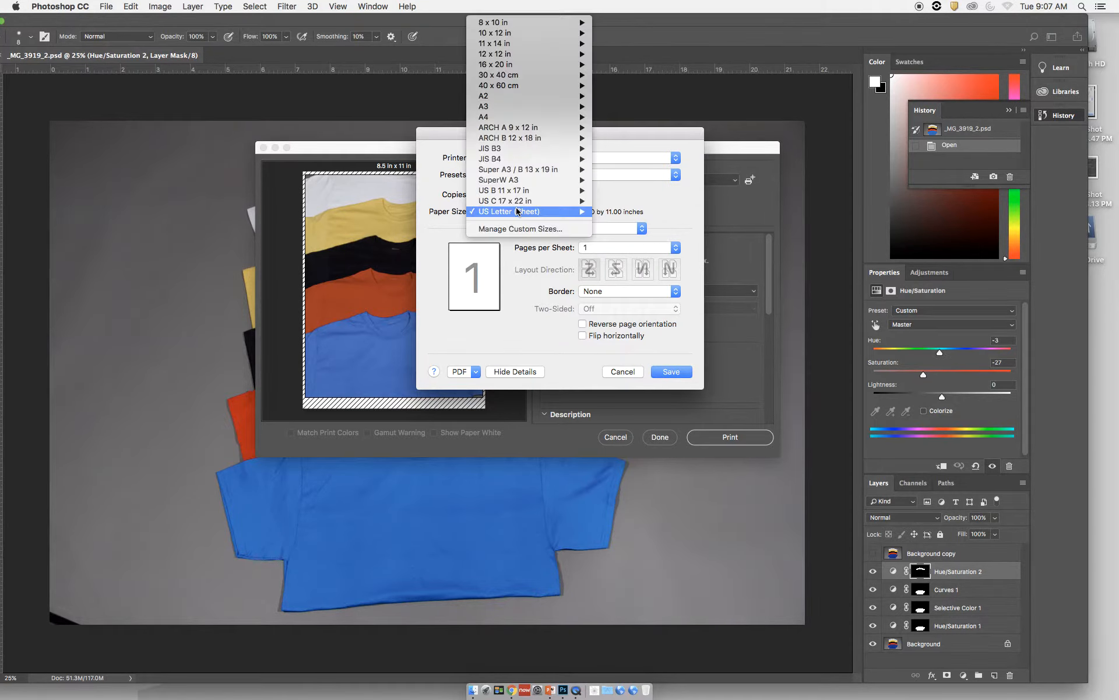
mouse_move(517, 211)
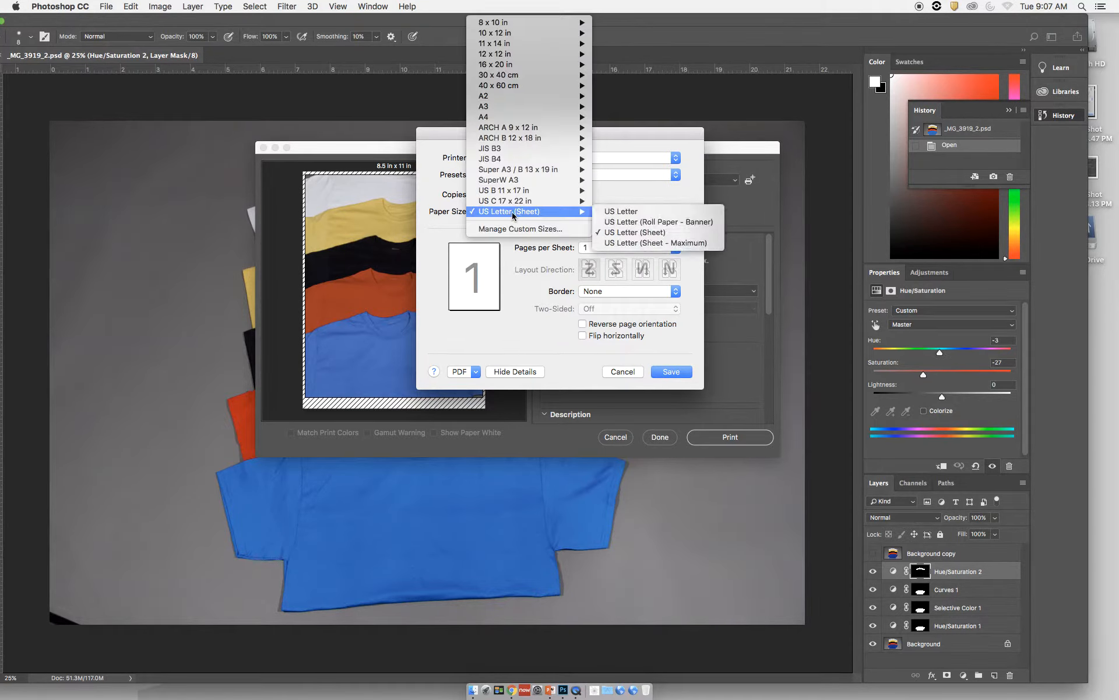
click(619, 234)
click(560, 211)
mouse_move(568, 211)
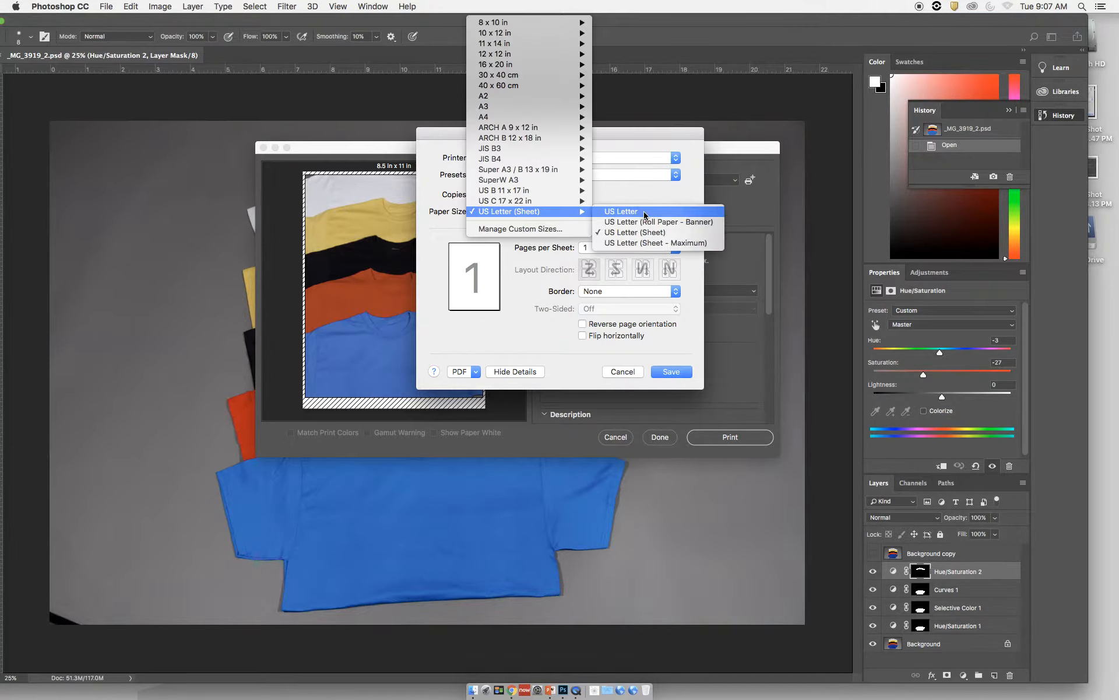
click(681, 243)
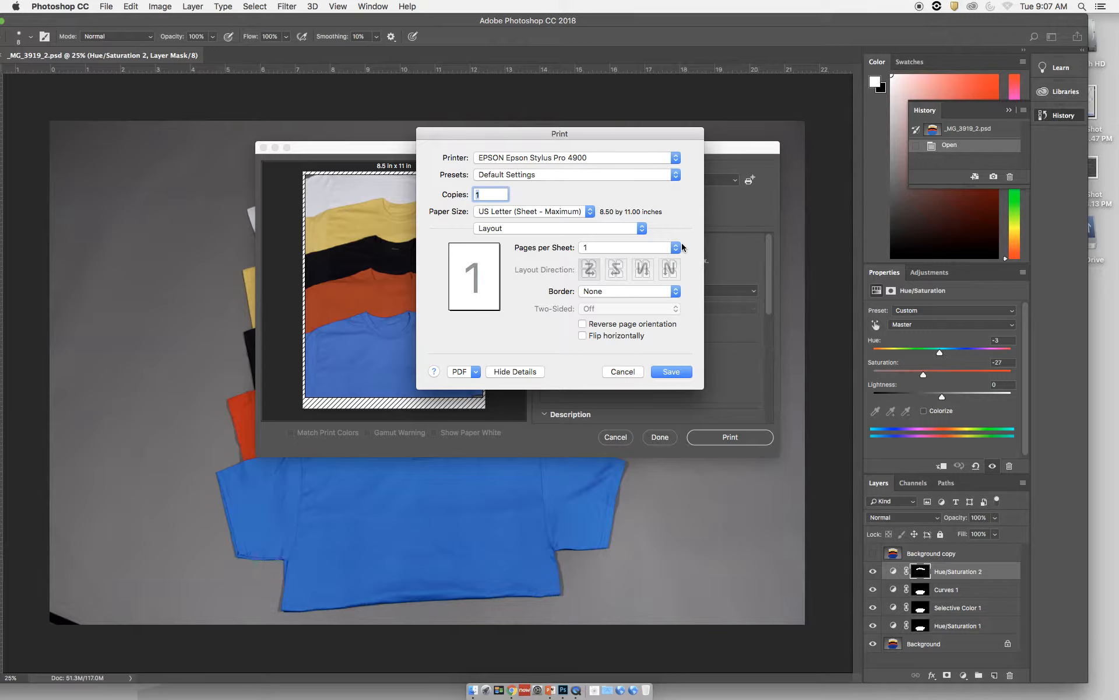
click(563, 211)
mouse_move(563, 211)
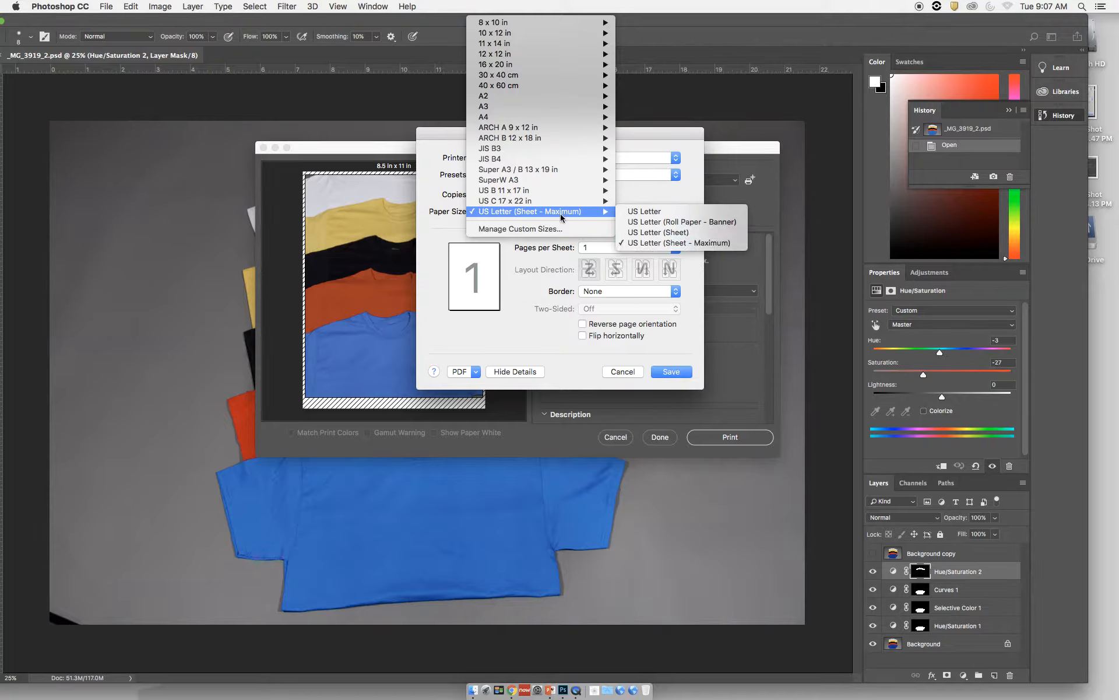
click(655, 242)
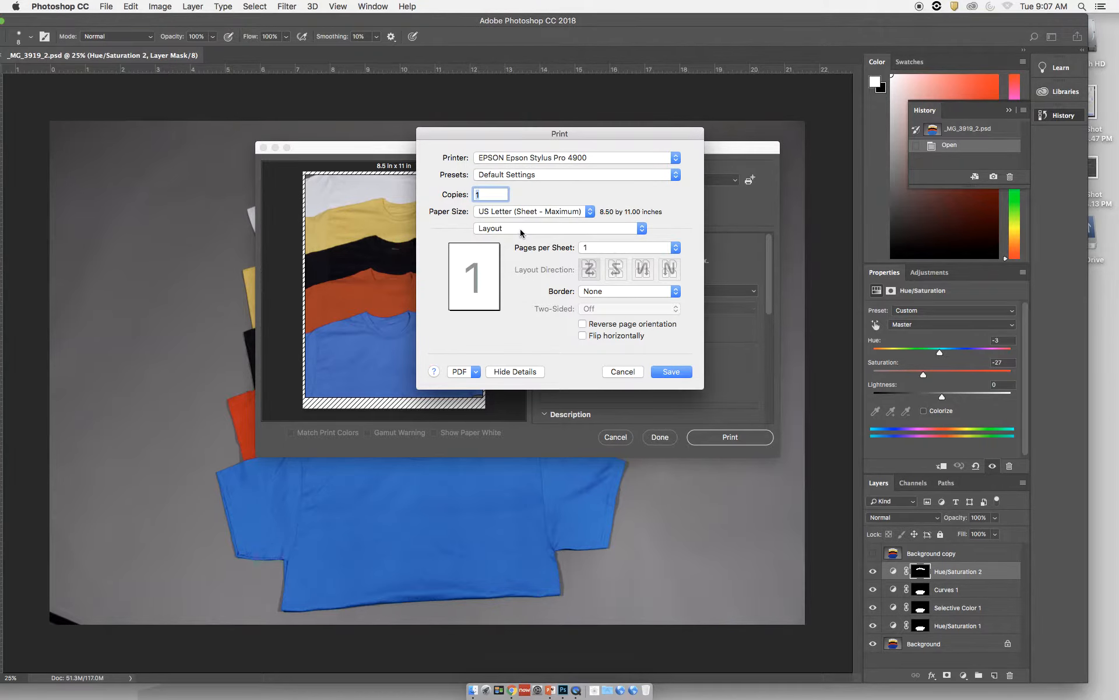
In the printer settings, keep Paper Cassette as the paper source and set the media type to Premium Glossy Photo Paper (170).
click(520, 229)
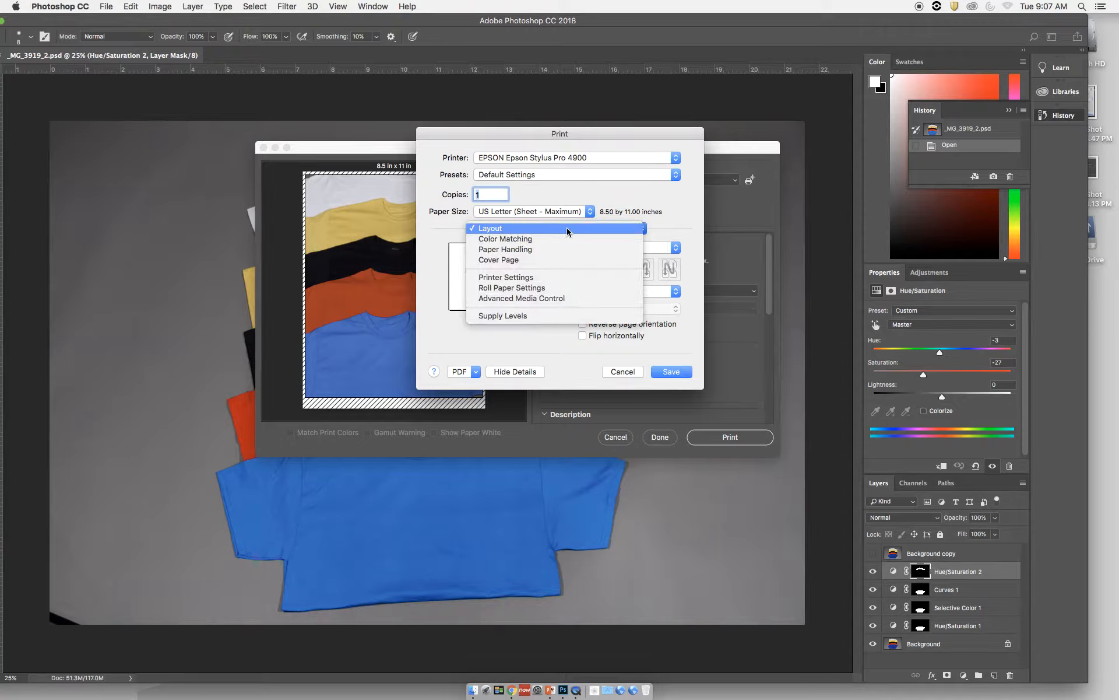
click(545, 277)
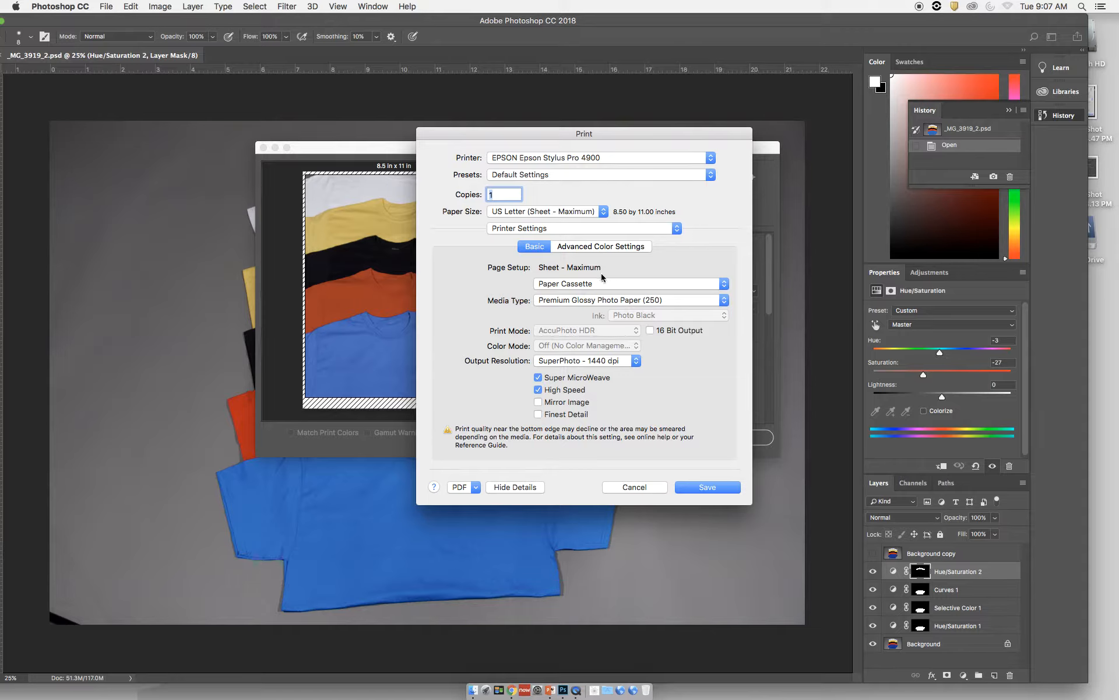
click(564, 284)
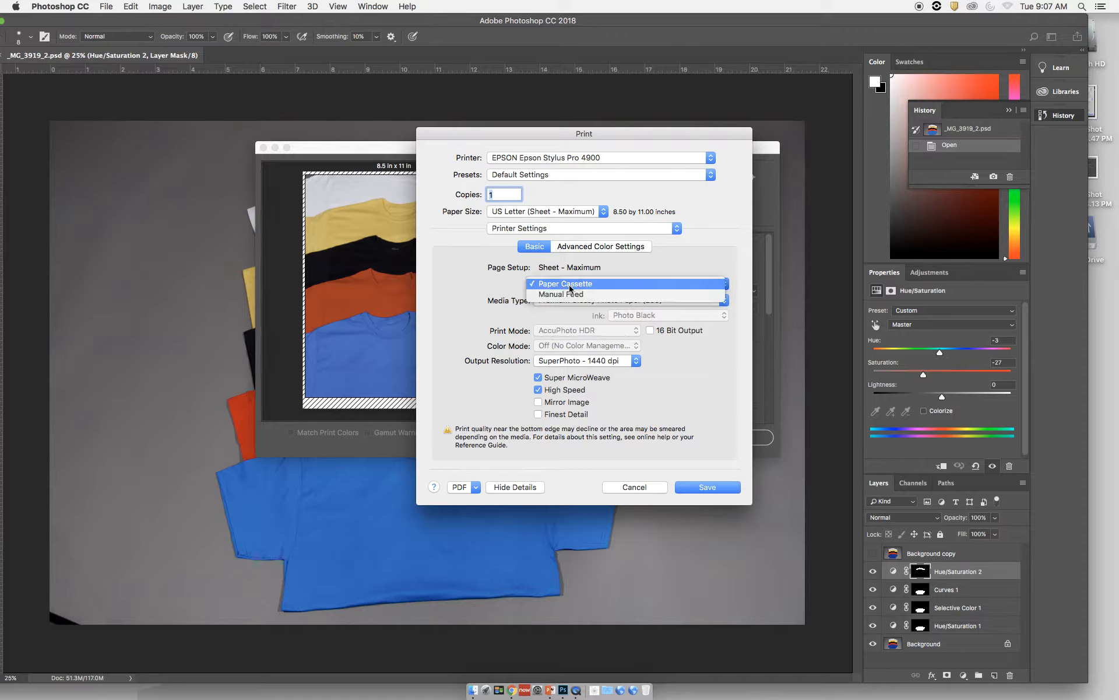
click(610, 285)
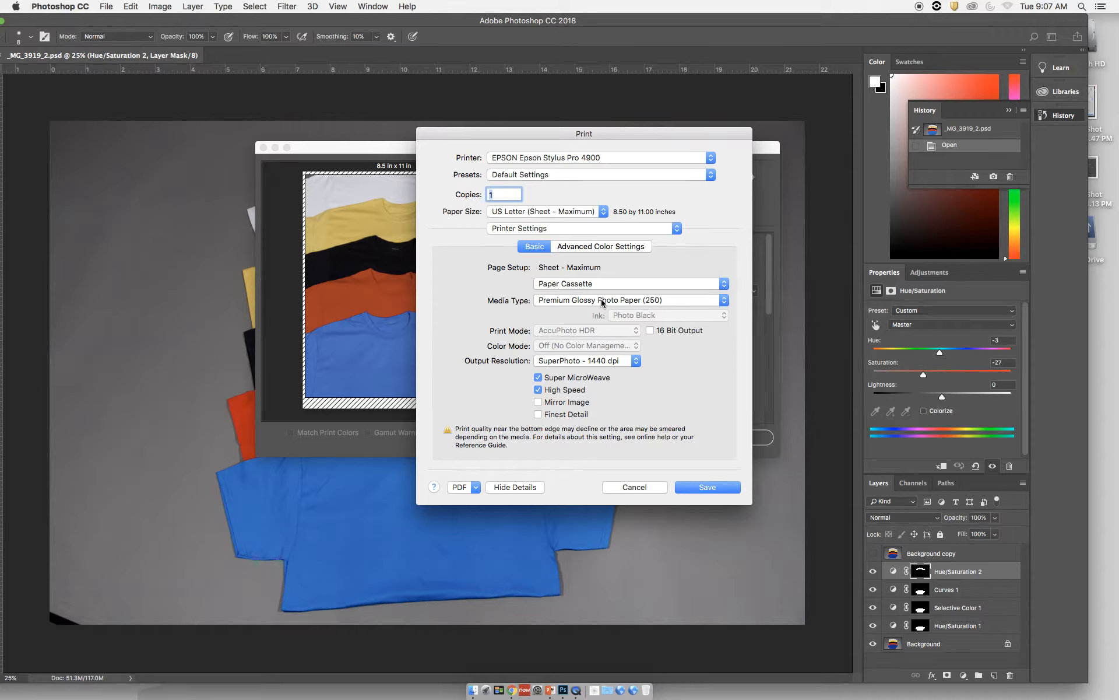
click(602, 300)
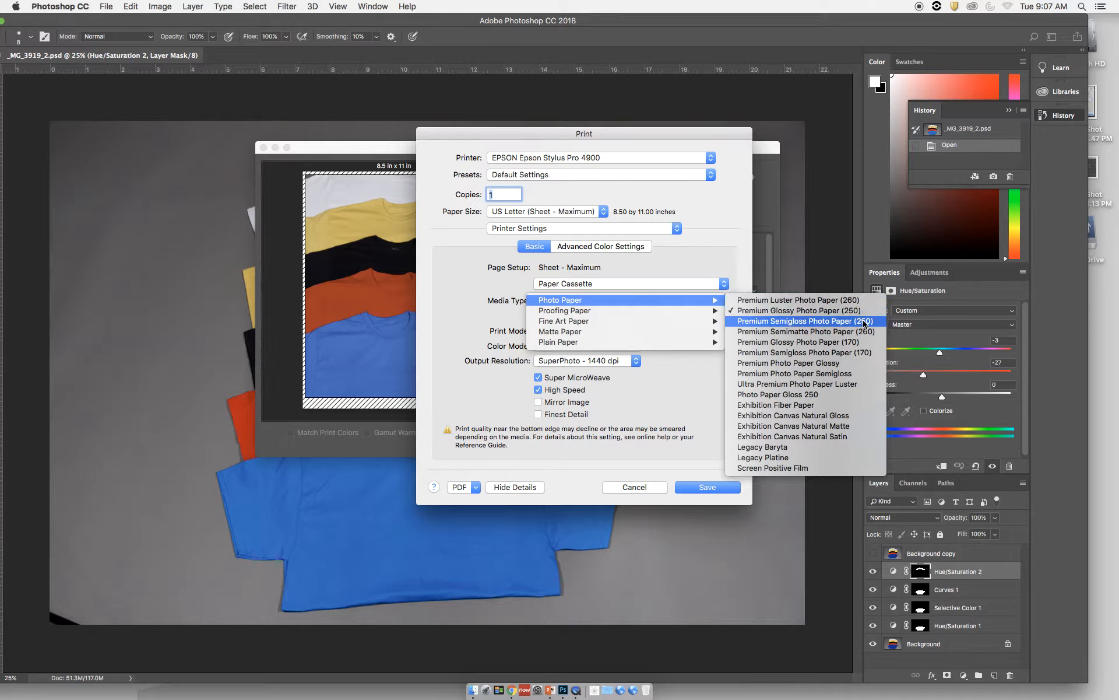
click(815, 344)
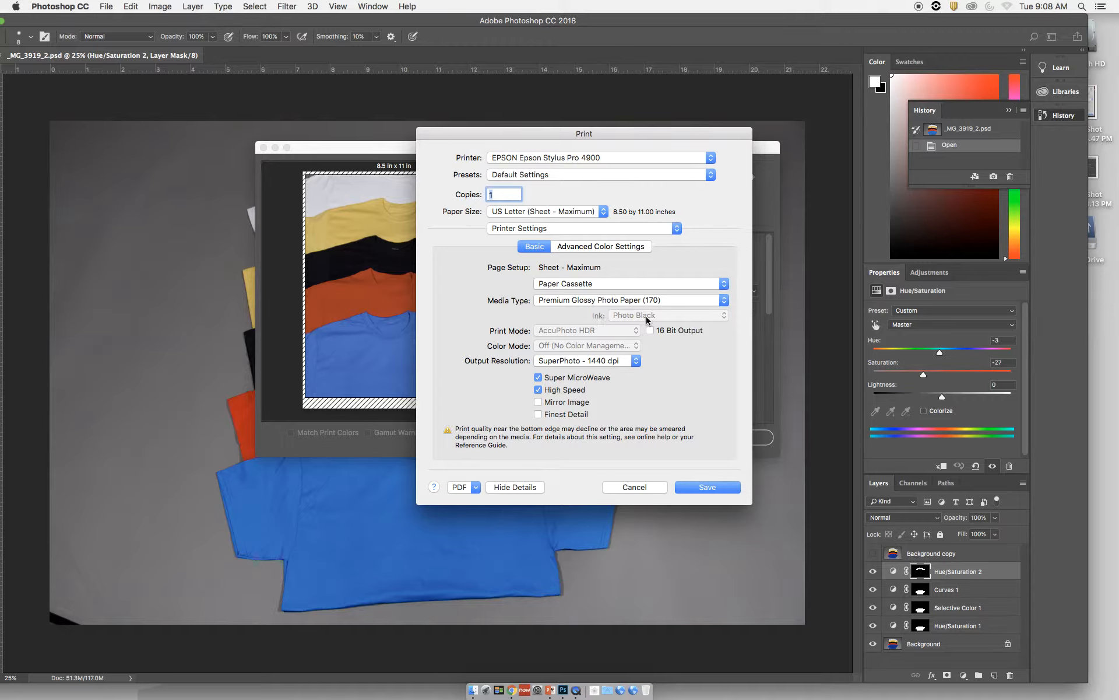
Try Singleweight Matte Paper as the media type, and return it to Premium Glossy Photo Paper (170).
click(657, 300)
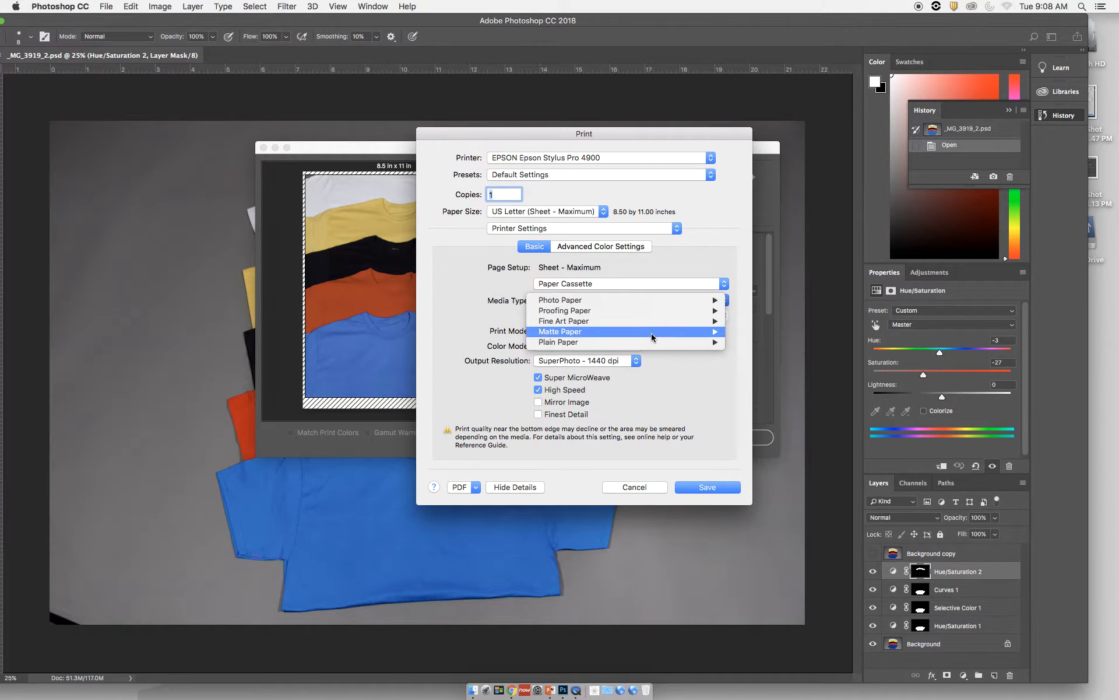
mouse_move(652, 331)
click(746, 331)
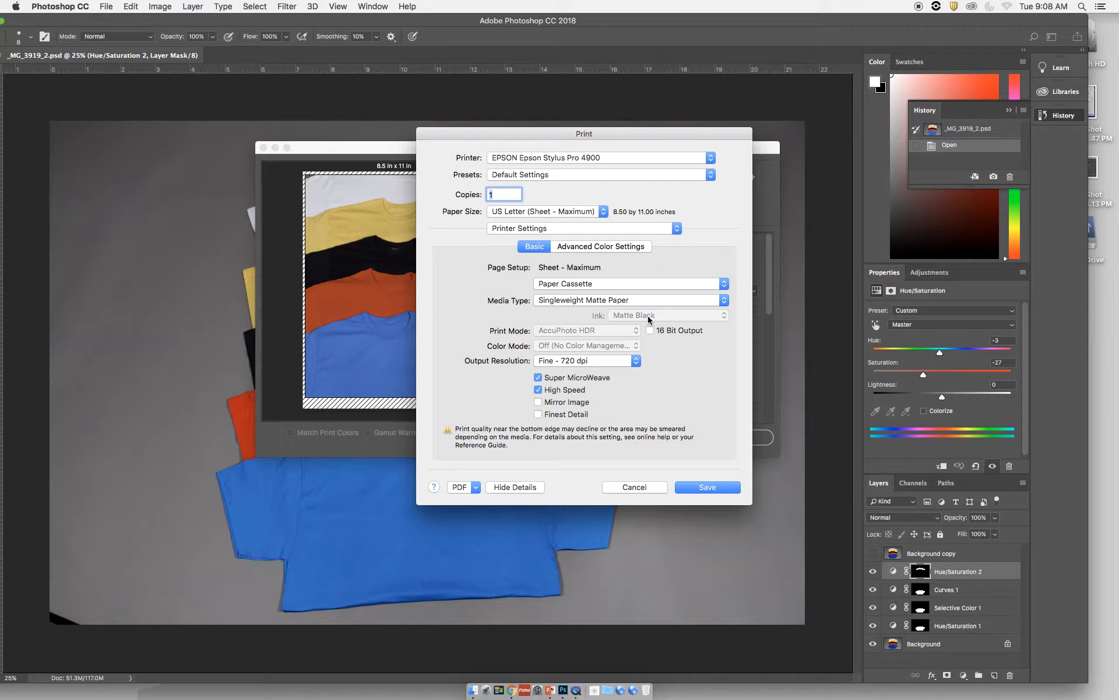
click(625, 299)
mouse_move(625, 267)
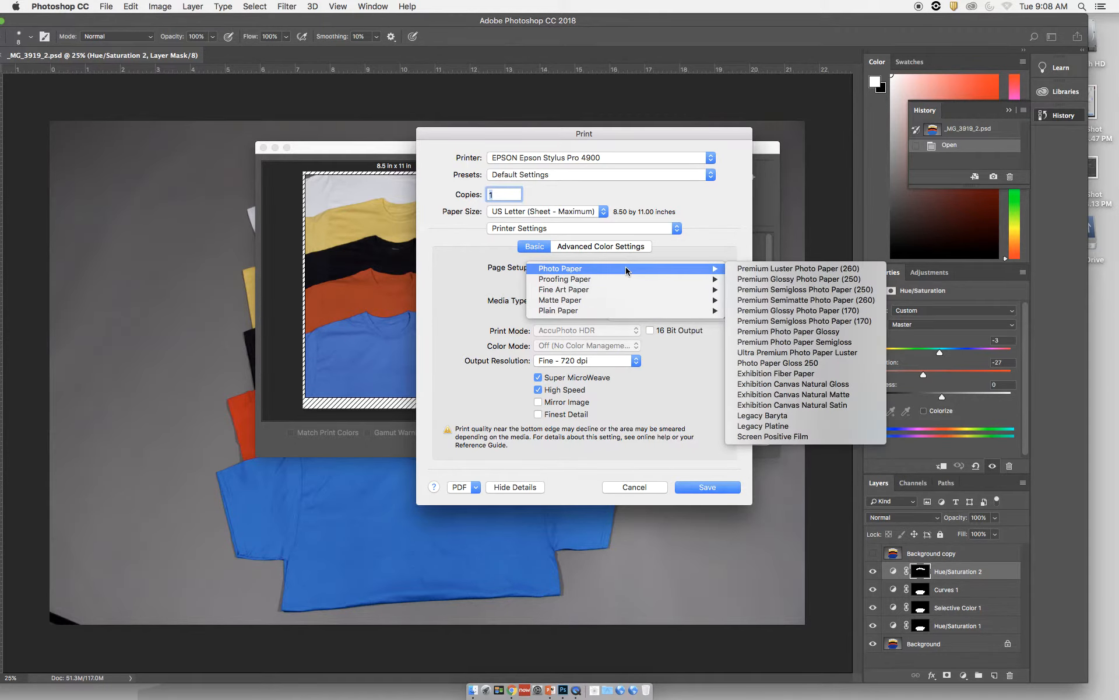
click(774, 313)
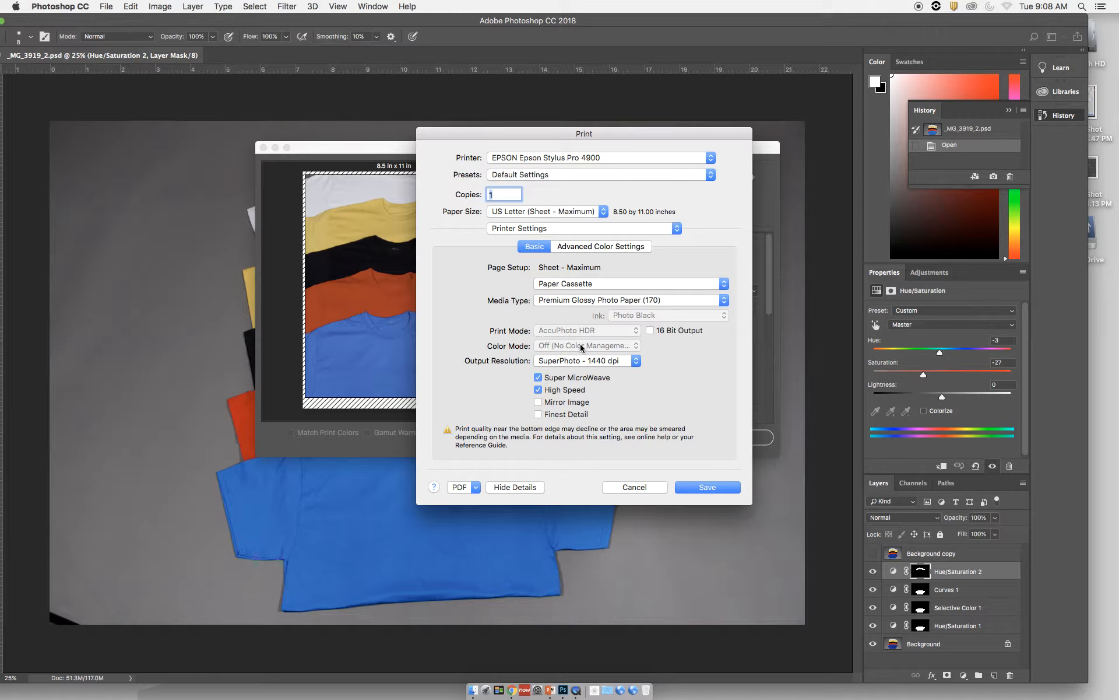
Keep the output resolution at SuperPhoto - 1440 dpi, save the printer settings and dismiss the ColorSync warning.
click(551, 361)
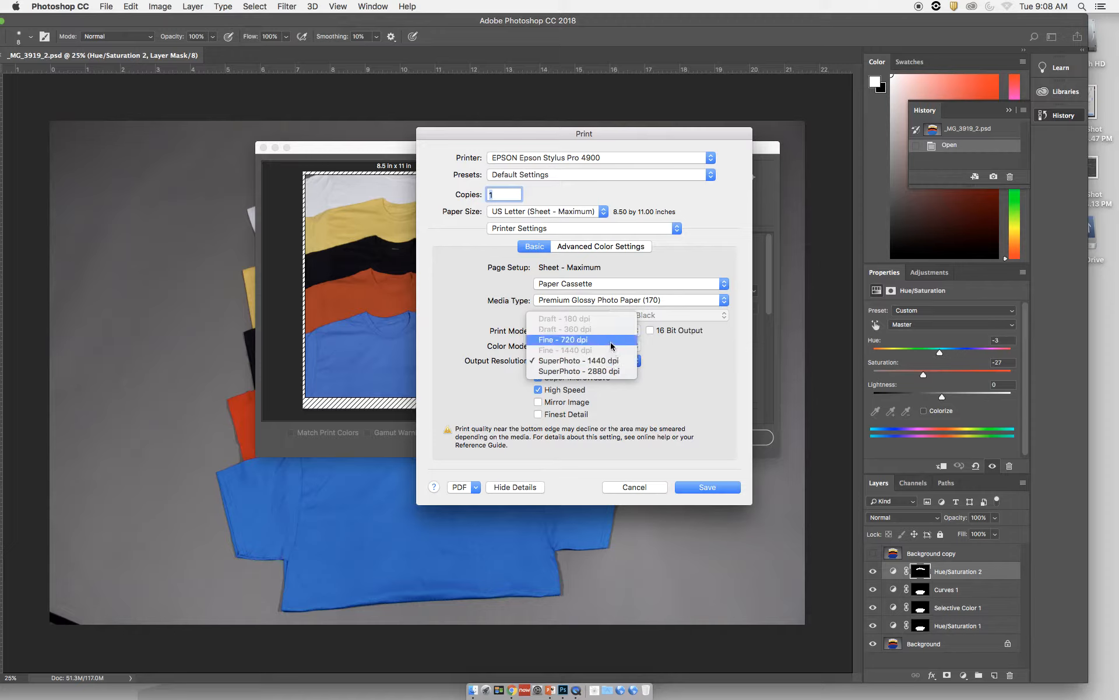
click(587, 361)
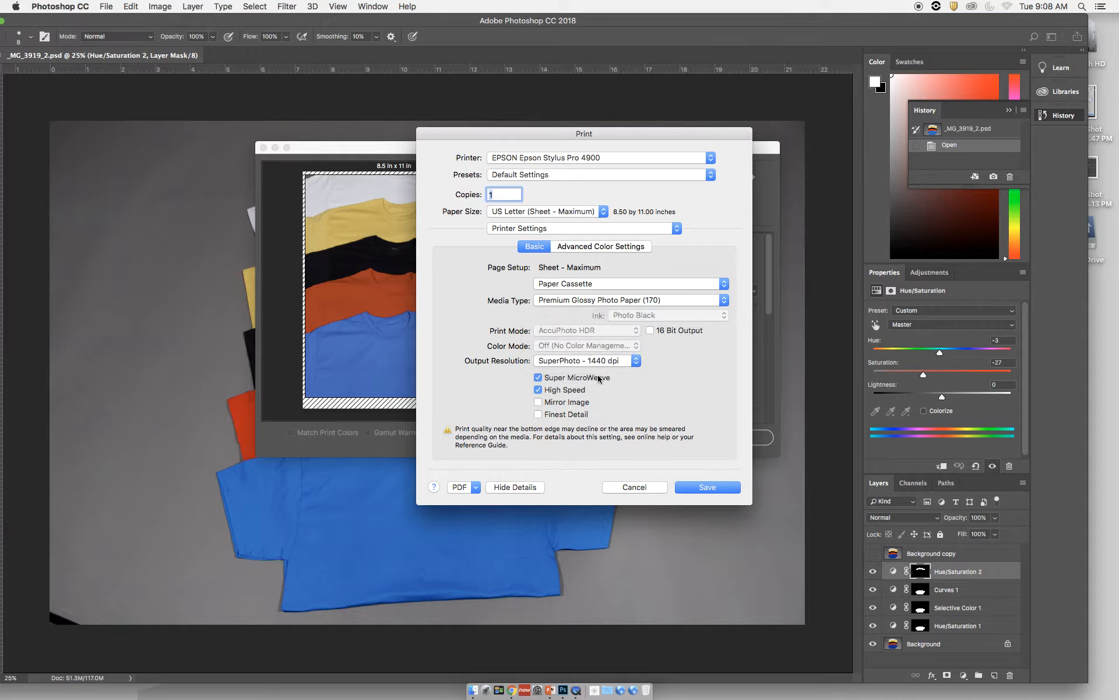
click(714, 487)
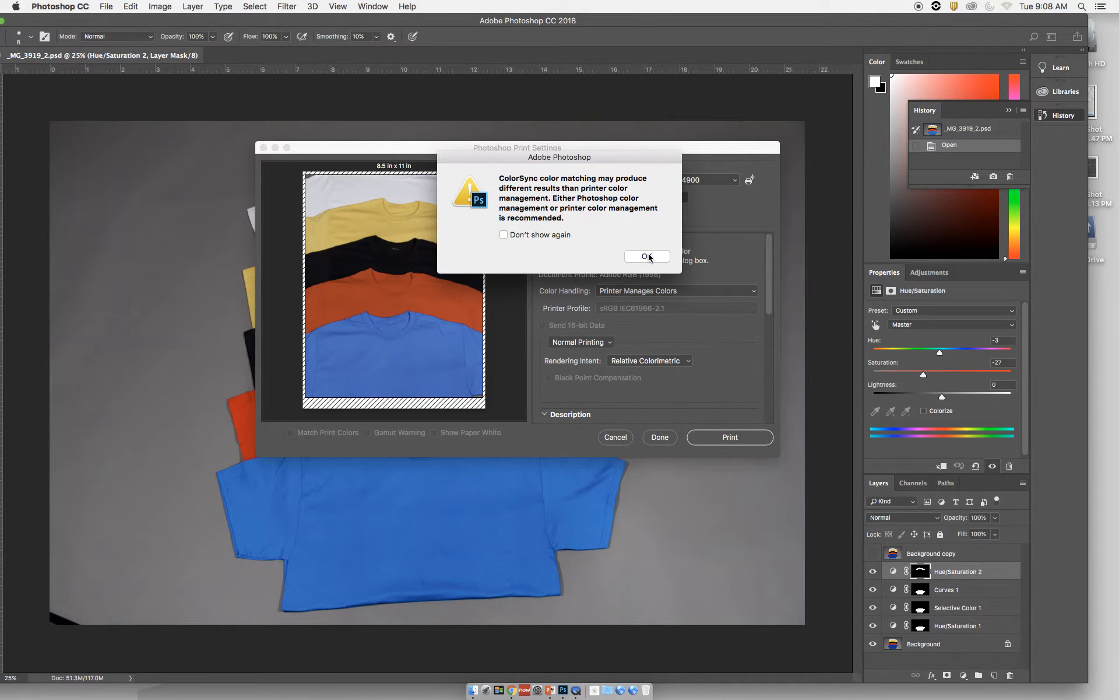
click(649, 257)
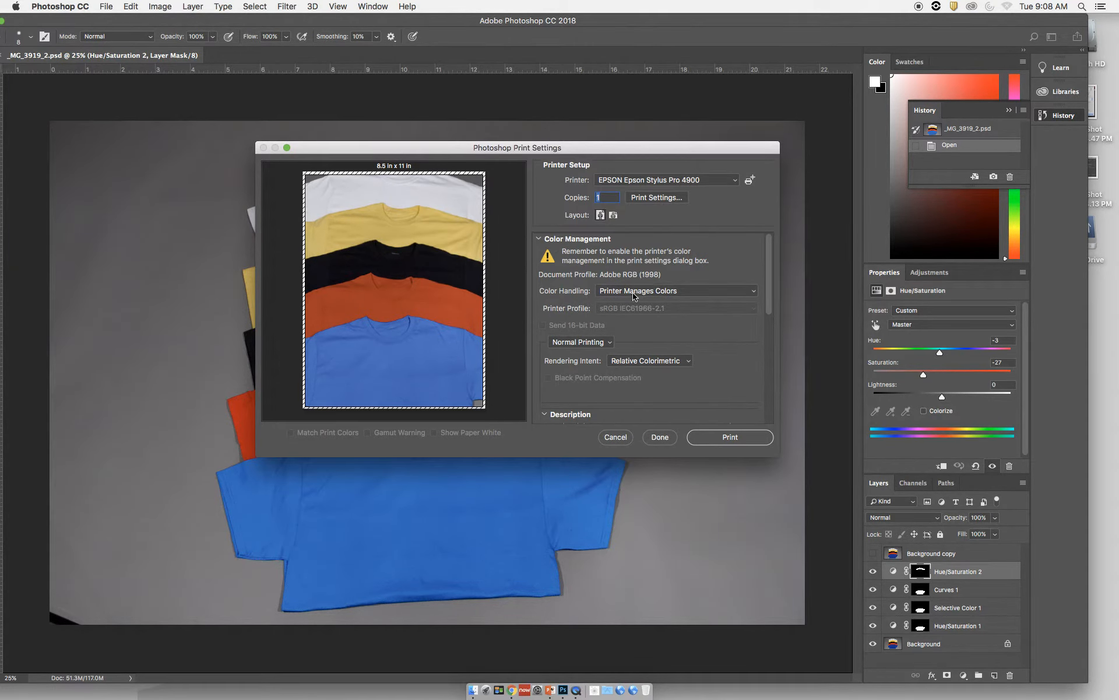
Set the print's color handling to Photoshop Manages Colors.
click(628, 292)
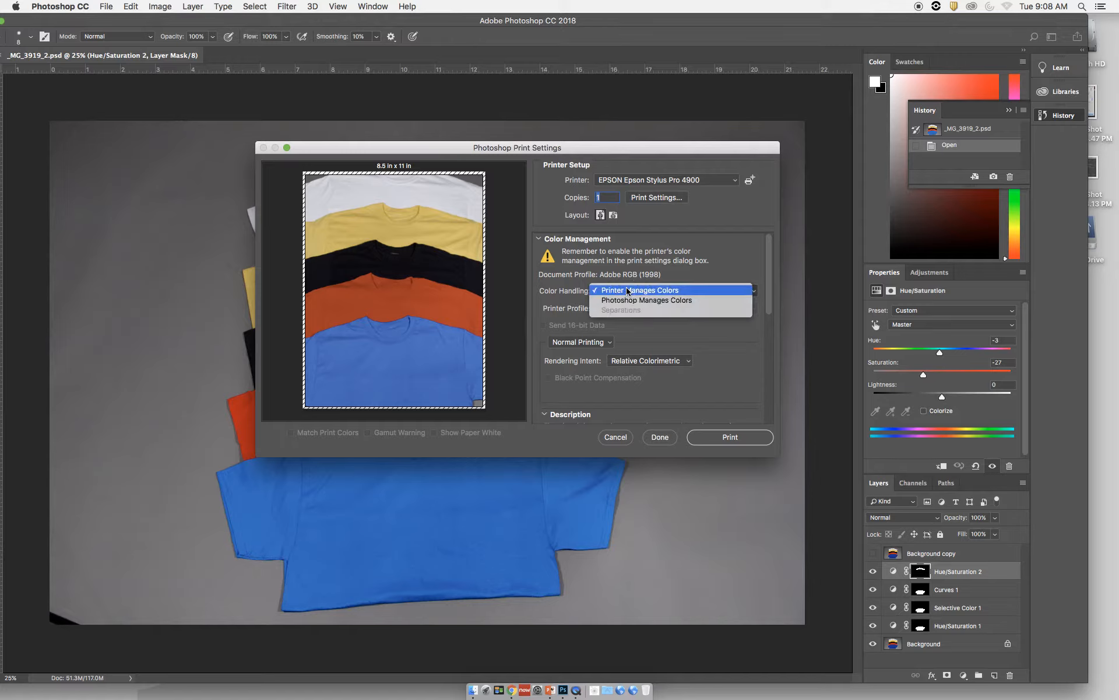
click(644, 301)
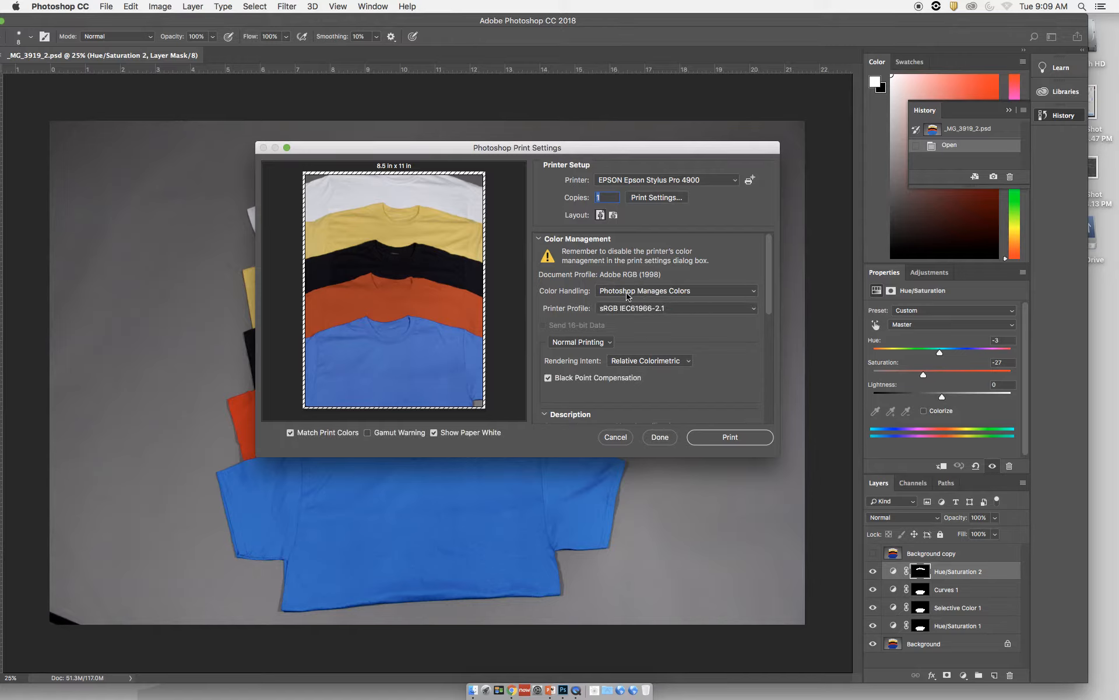
click(648, 292)
click(697, 290)
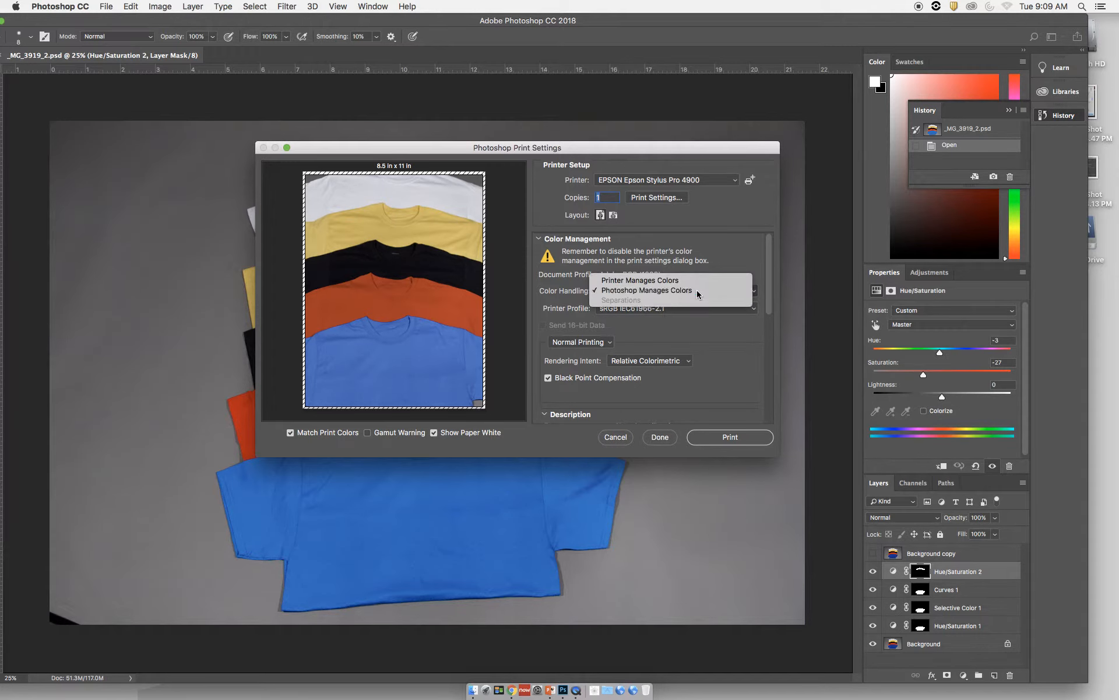
Set the printer profile to Epson Stylus Pro 4900_4910 PhotoQualityInkJetPaper.
click(694, 310)
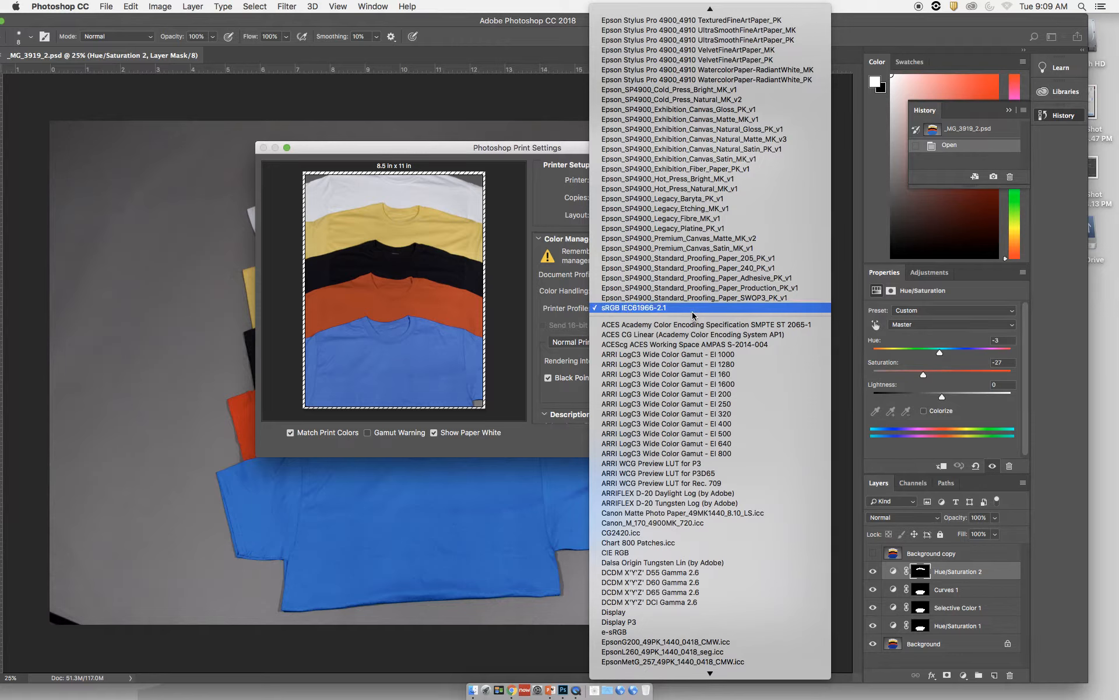
mouse_move(679, 3)
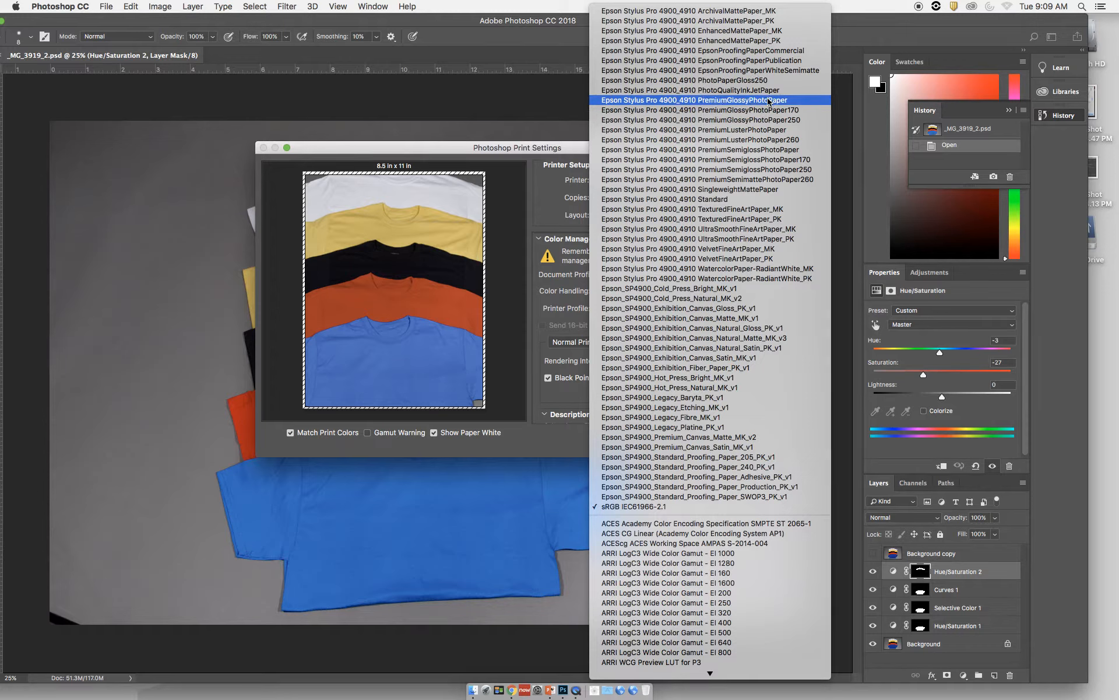
click(746, 90)
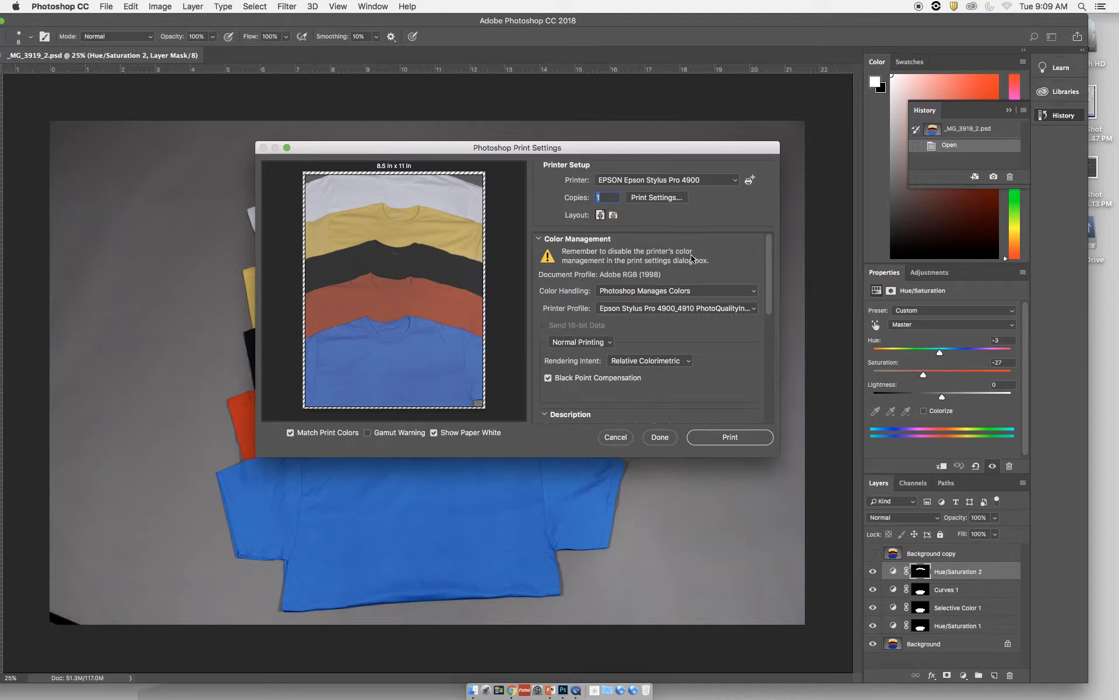
Preview the print in landscape layout and return it to portrait.
drag(770, 246, 770, 246)
drag(772, 267, 771, 269)
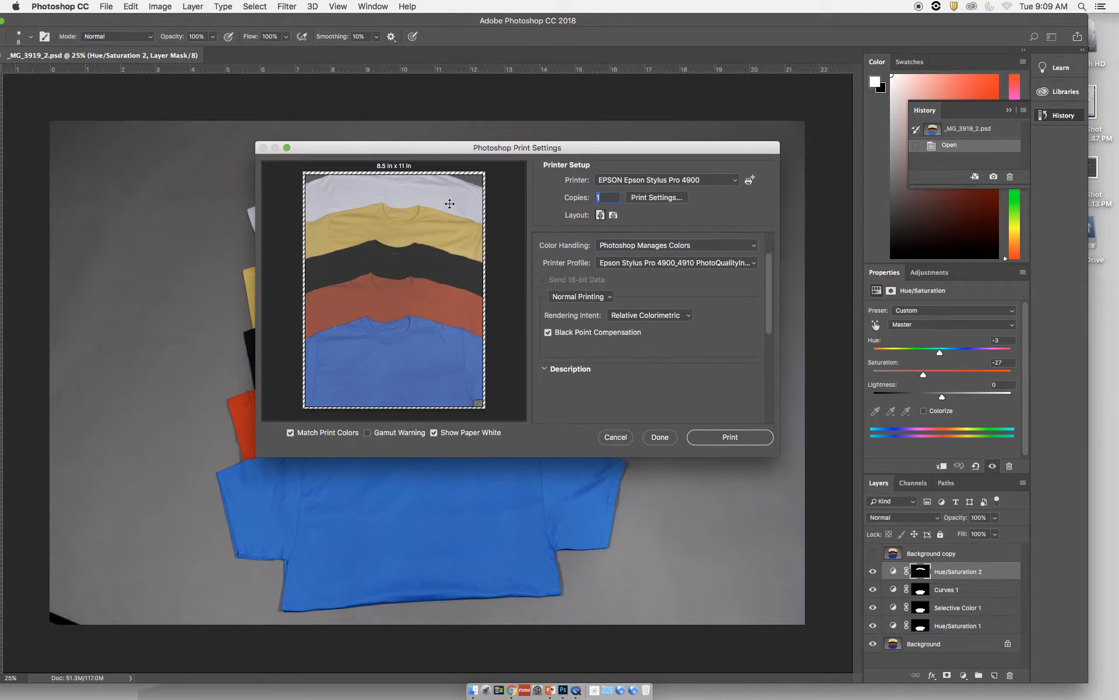
drag(767, 293, 768, 273)
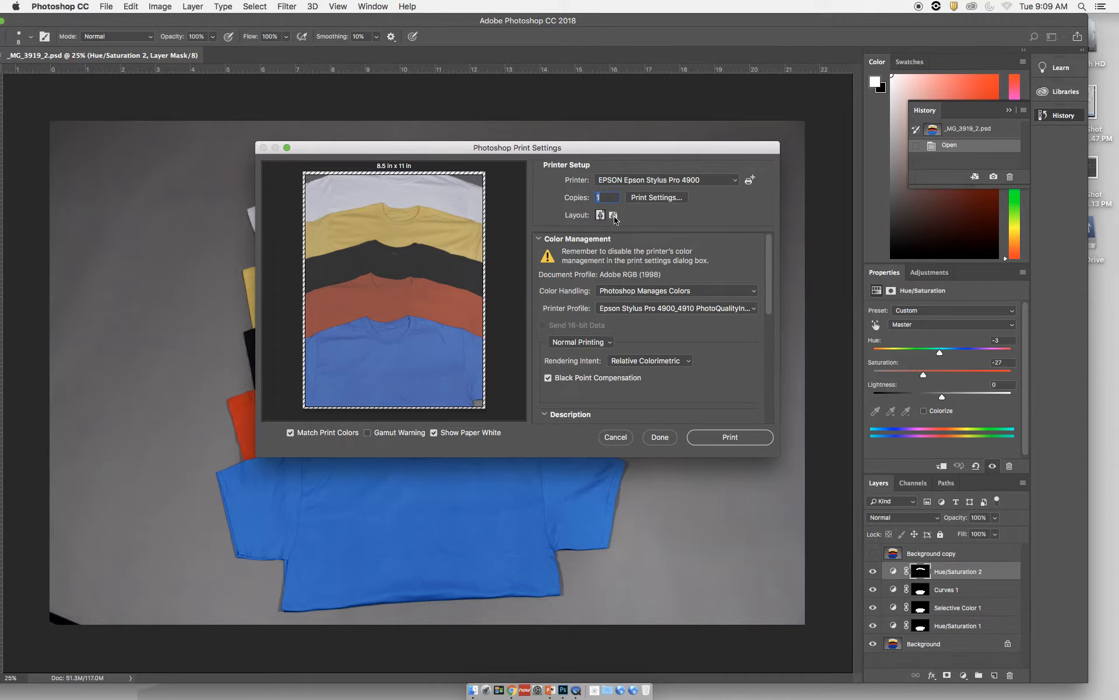
click(613, 216)
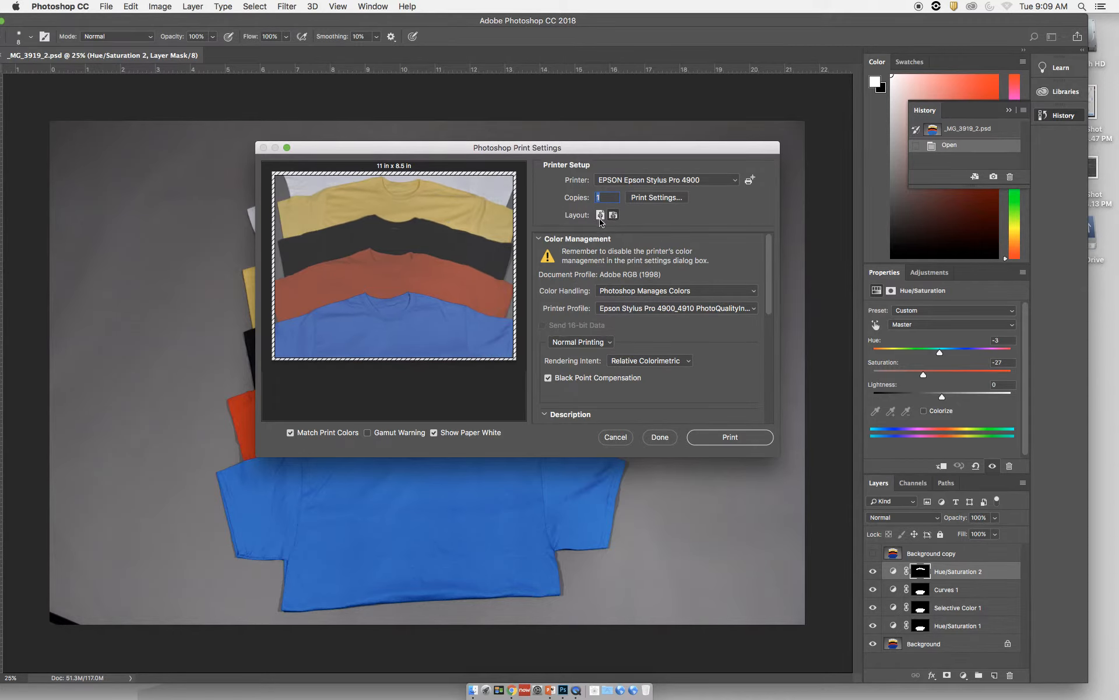
click(601, 215)
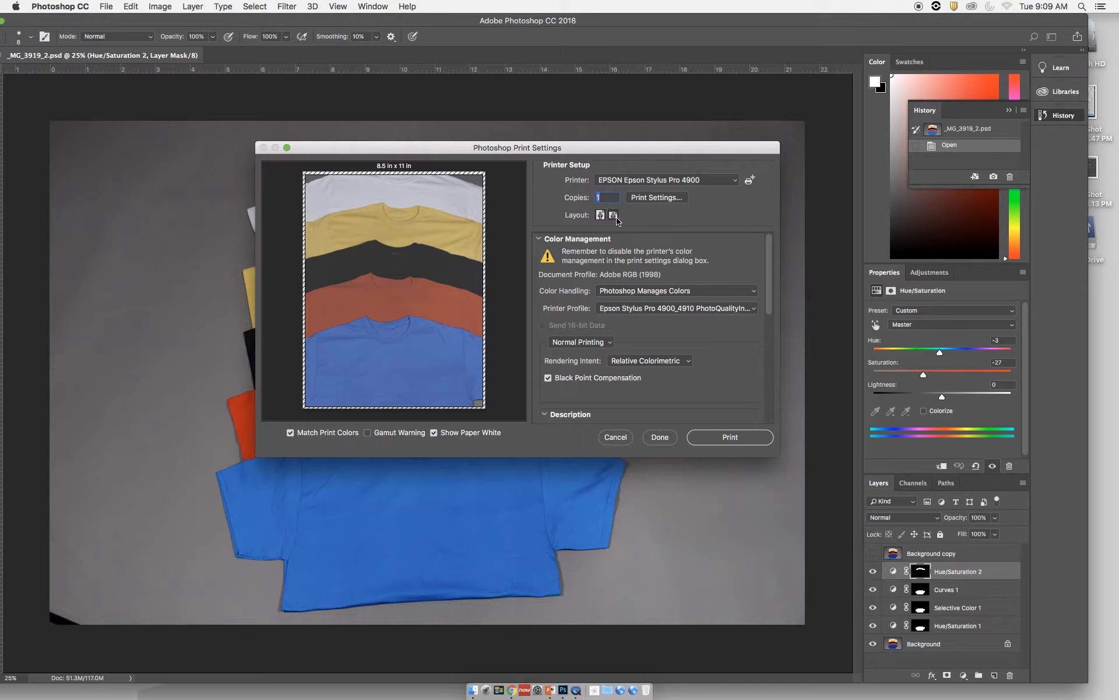
Set the print layout to landscape and scale the photo to fit the media.
click(614, 215)
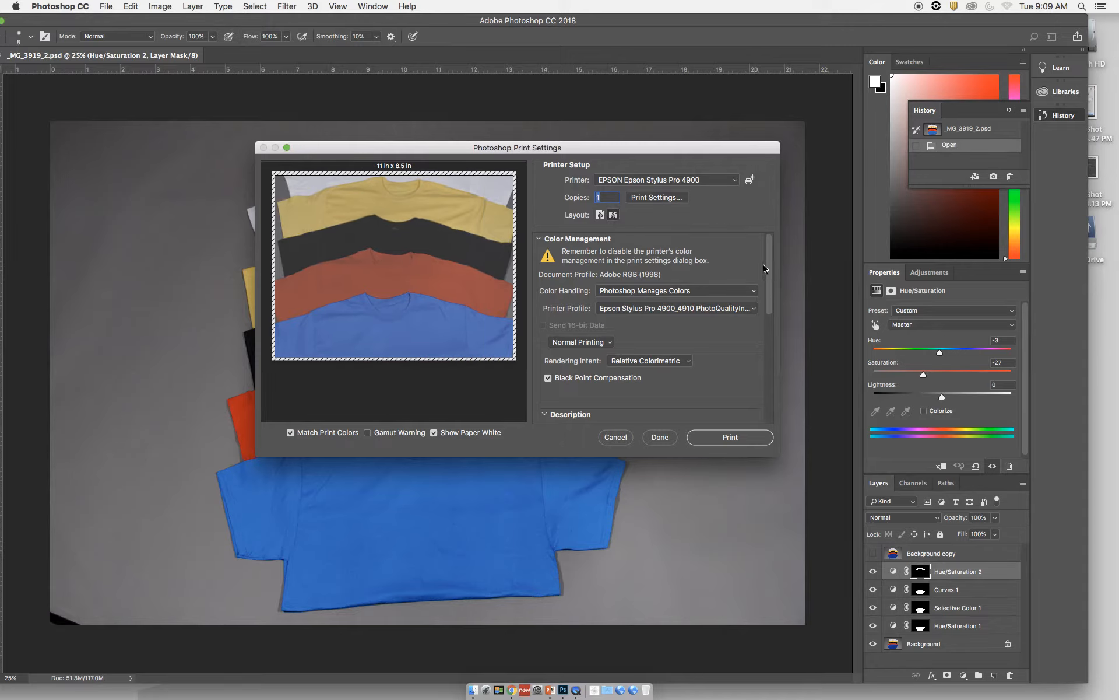
drag(768, 290, 769, 363)
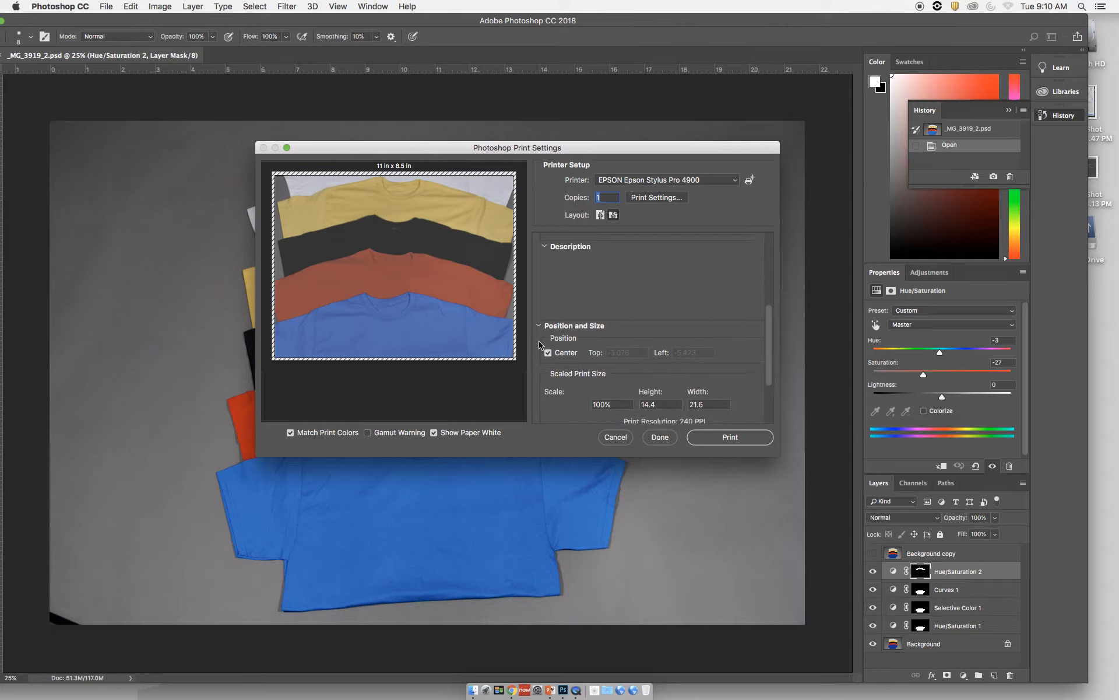
drag(768, 367, 771, 390)
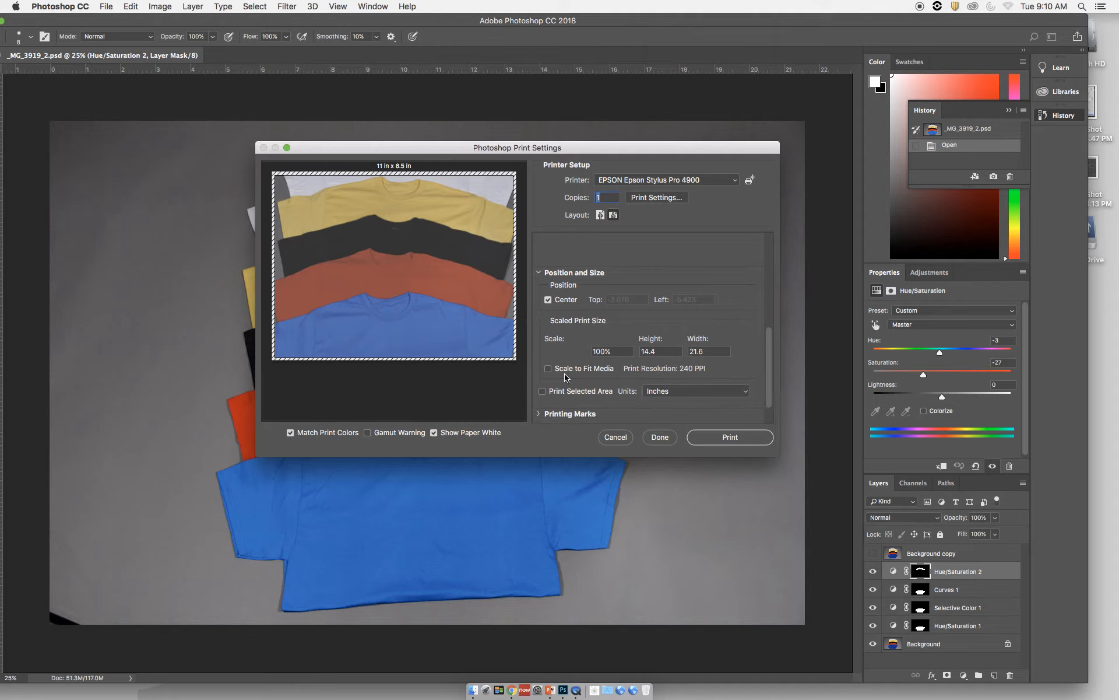
click(548, 368)
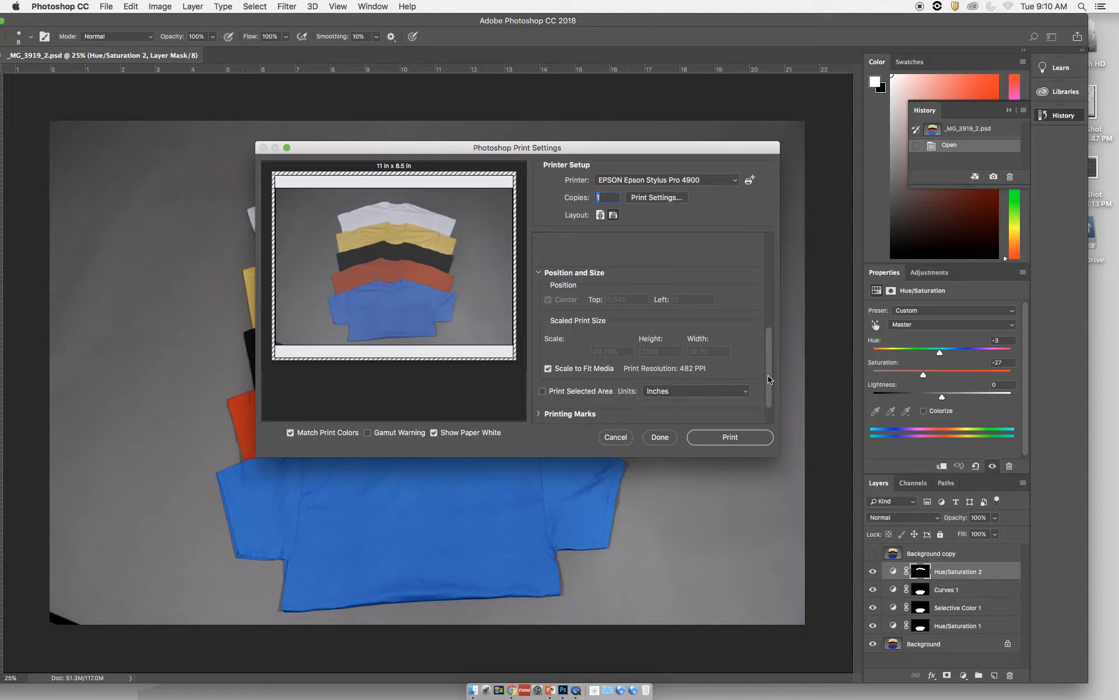
Switch Black Point Compensation off and back on in the color management settings.
drag(768, 375, 768, 299)
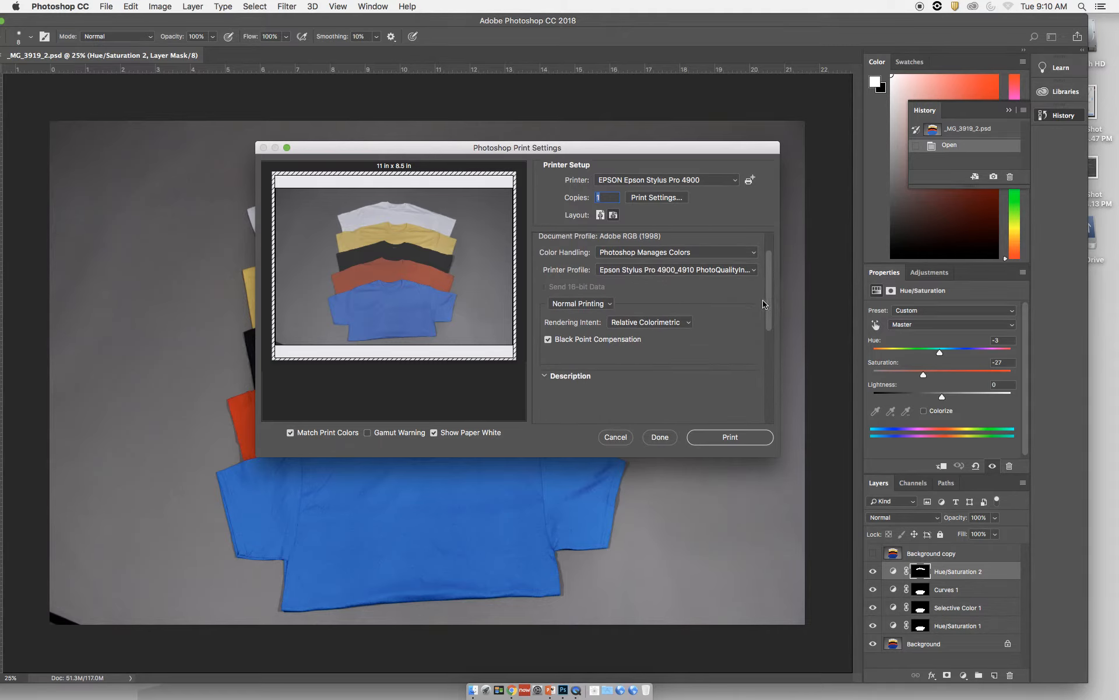
click(548, 339)
click(549, 341)
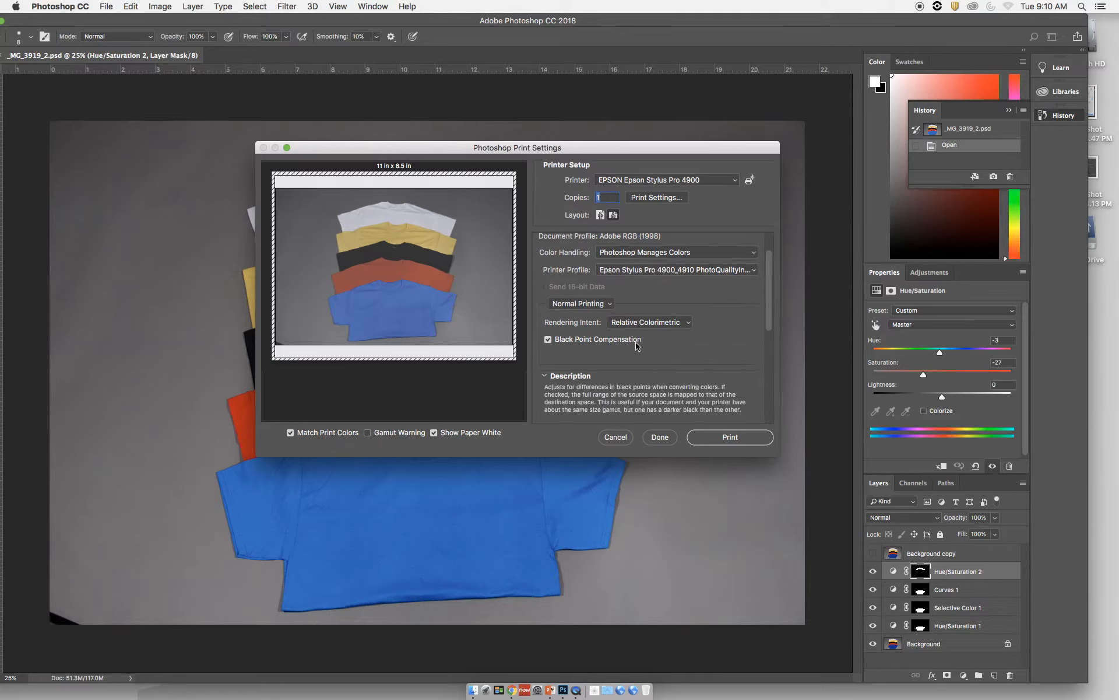
Compare the print preview with and without Match Print Colors, leaving the option enabled.
drag(770, 300, 776, 351)
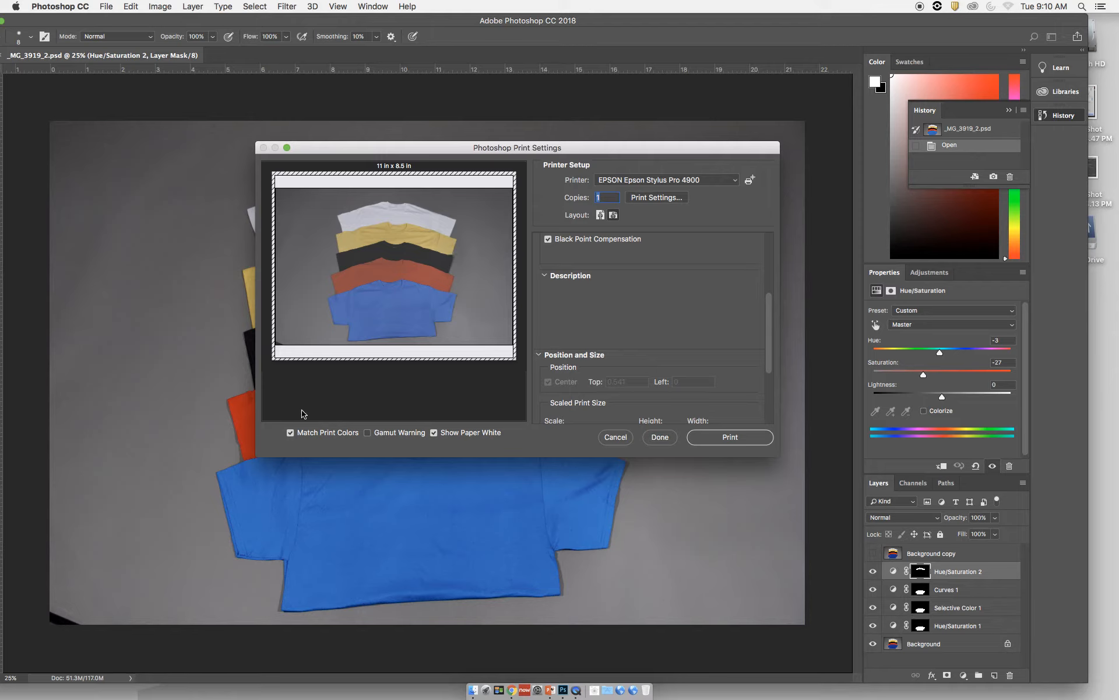
click(291, 433)
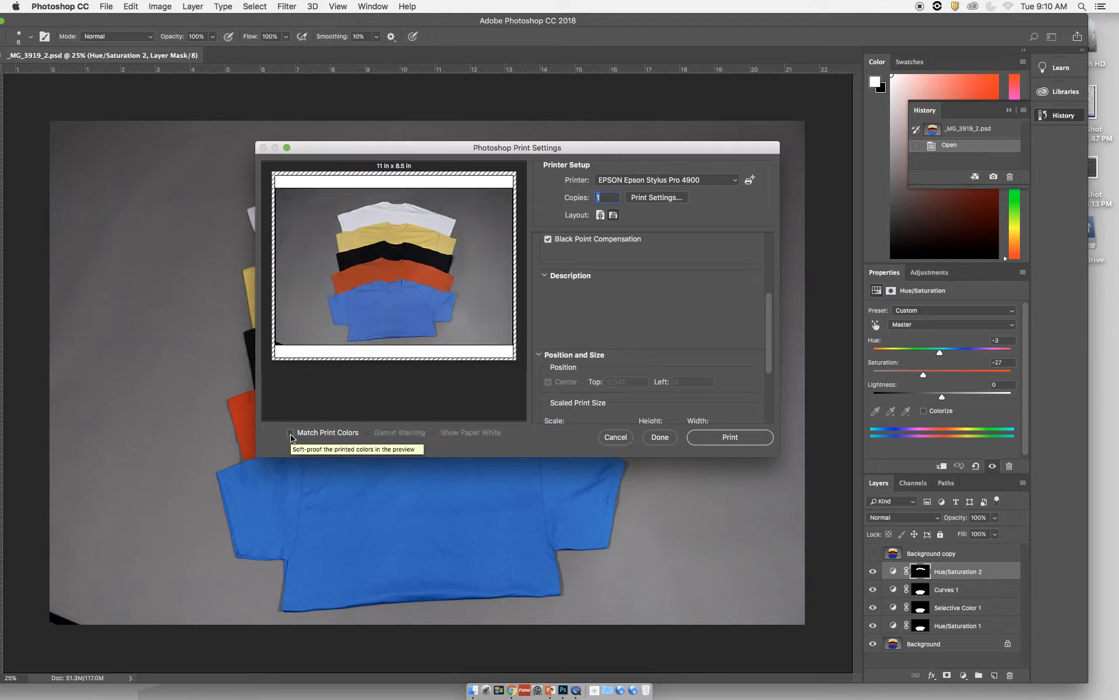
click(291, 433)
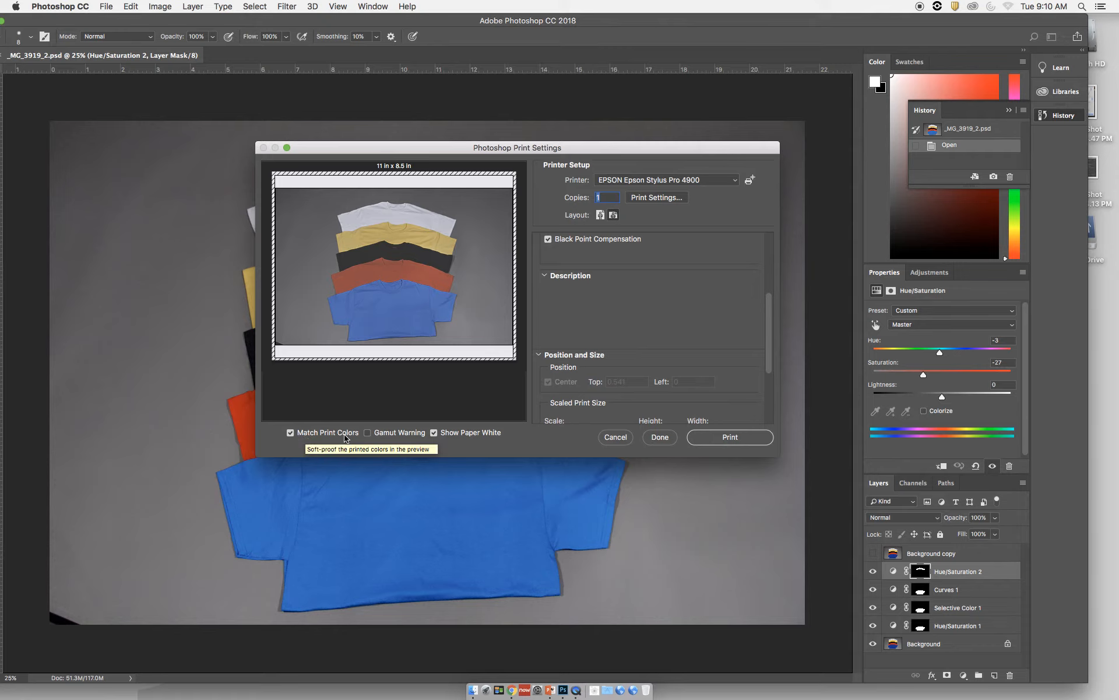
click(290, 433)
click(290, 434)
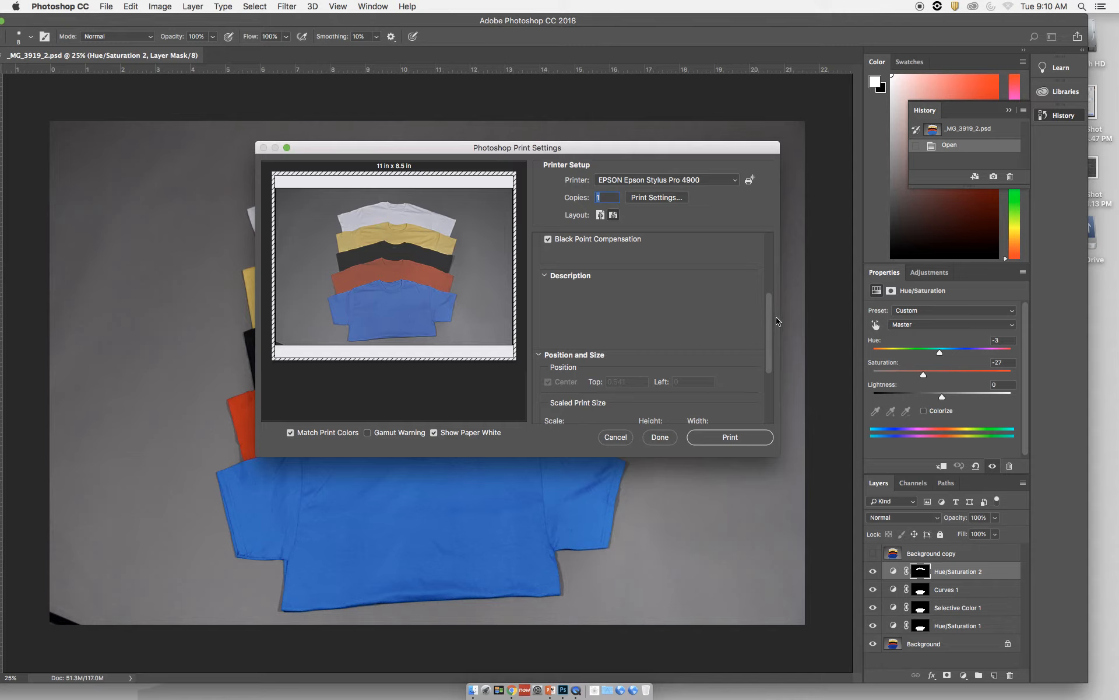
Change the printer profile to Epson Stylus Pro 4900_4910 PhotoPaperGloss250.
scroll(768, 321, up, 5)
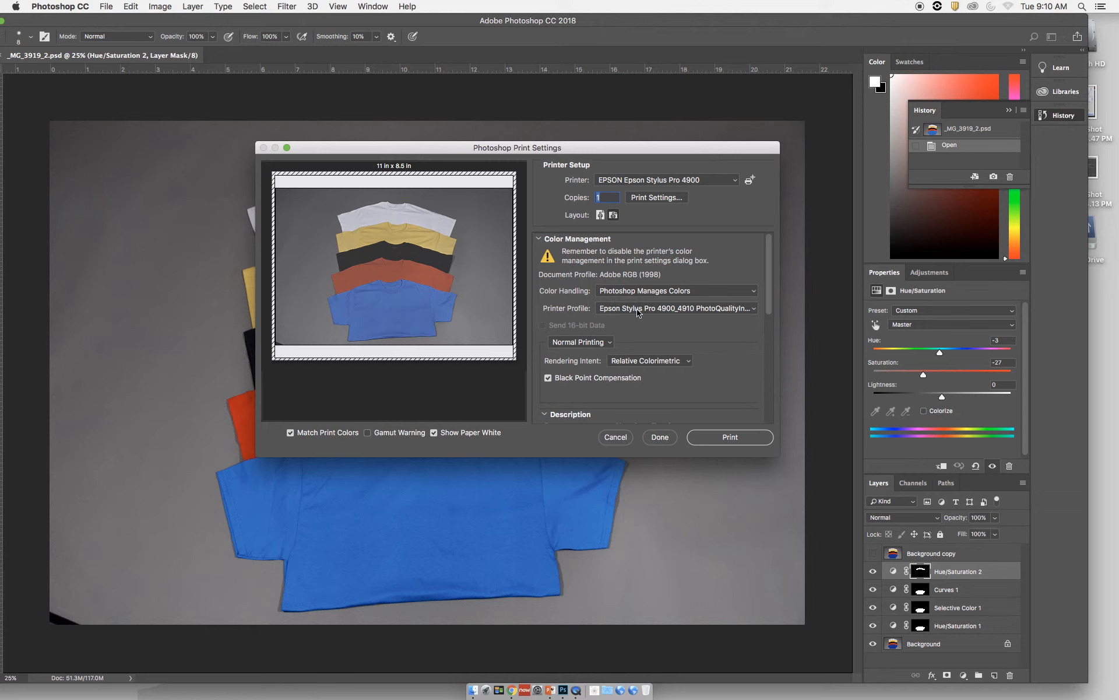
click(653, 310)
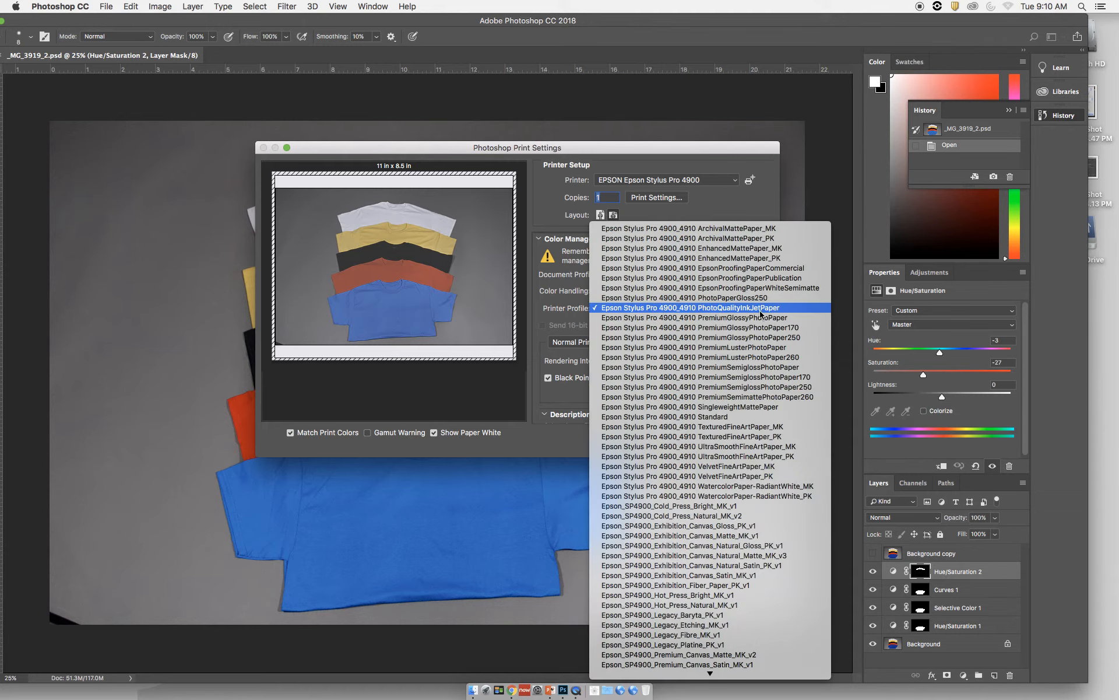
click(773, 299)
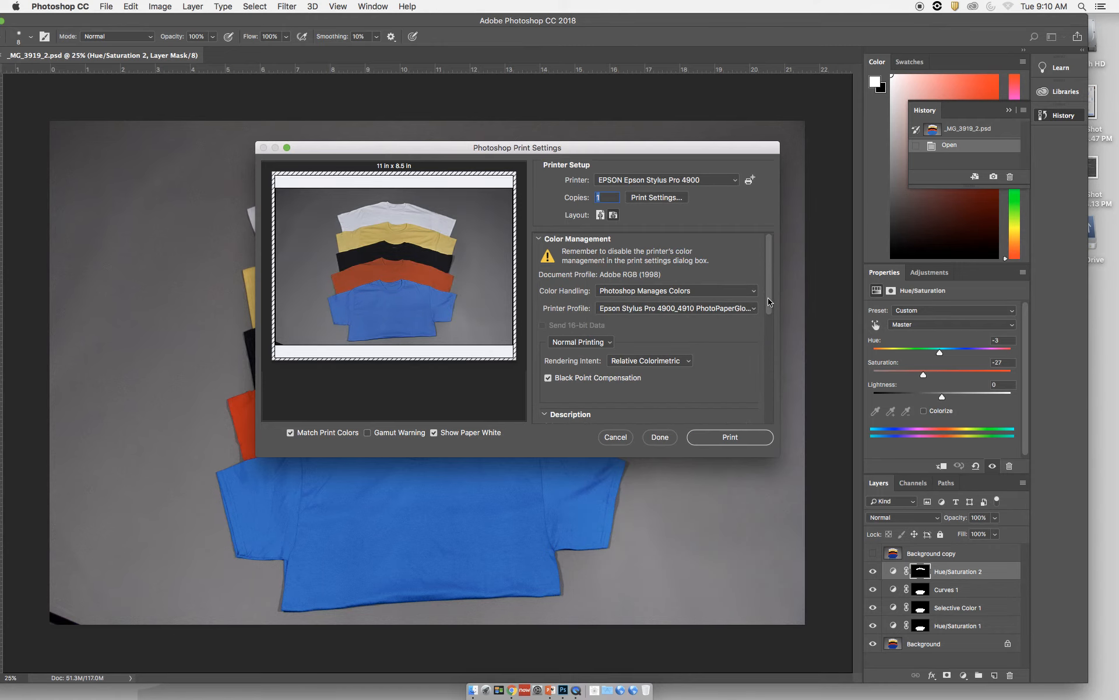
Review the remaining color management, position and size settings, and send the photo to the printer.
scroll(767, 300, down, 3)
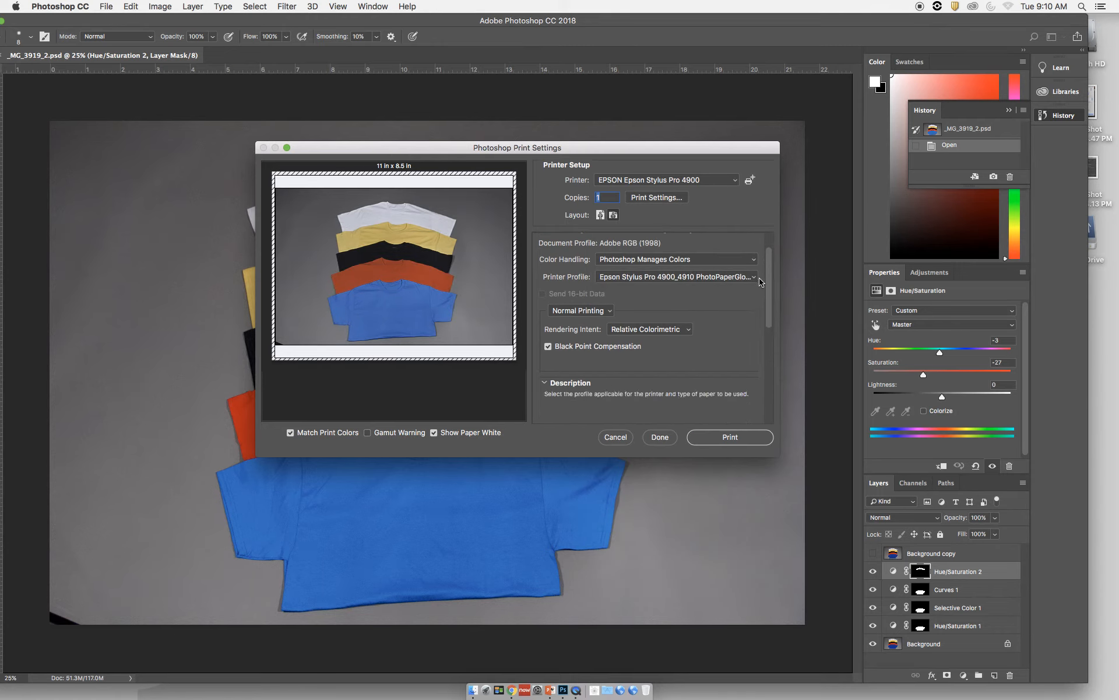
drag(771, 278, 770, 292)
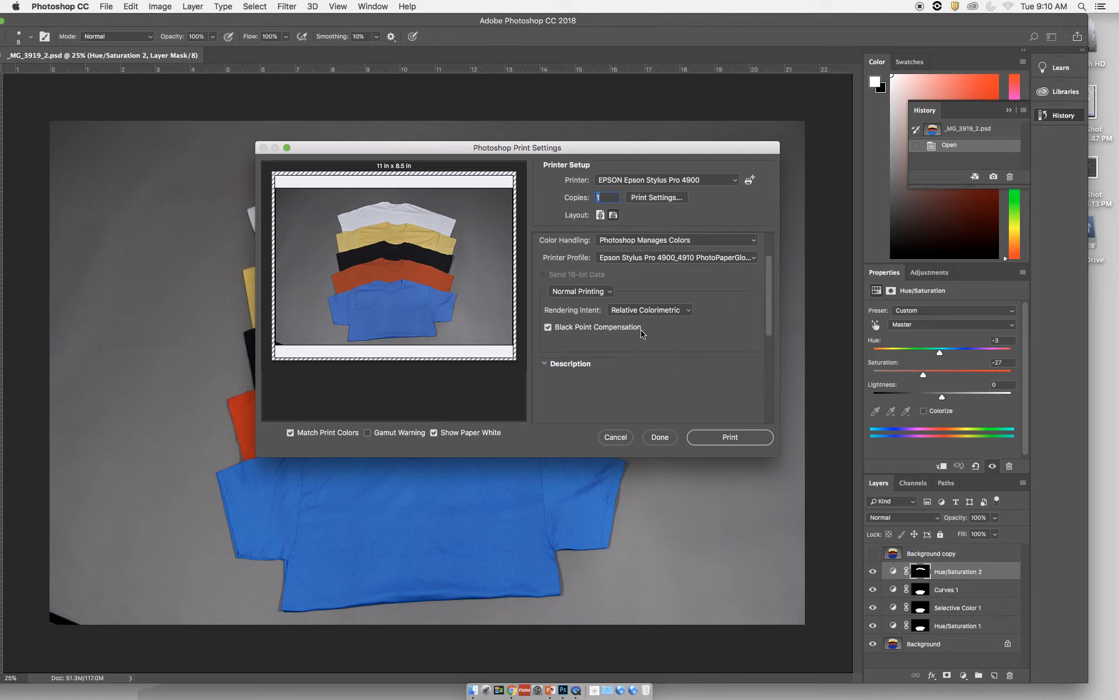
mouse_move(555, 332)
scroll(767, 370, down, 5)
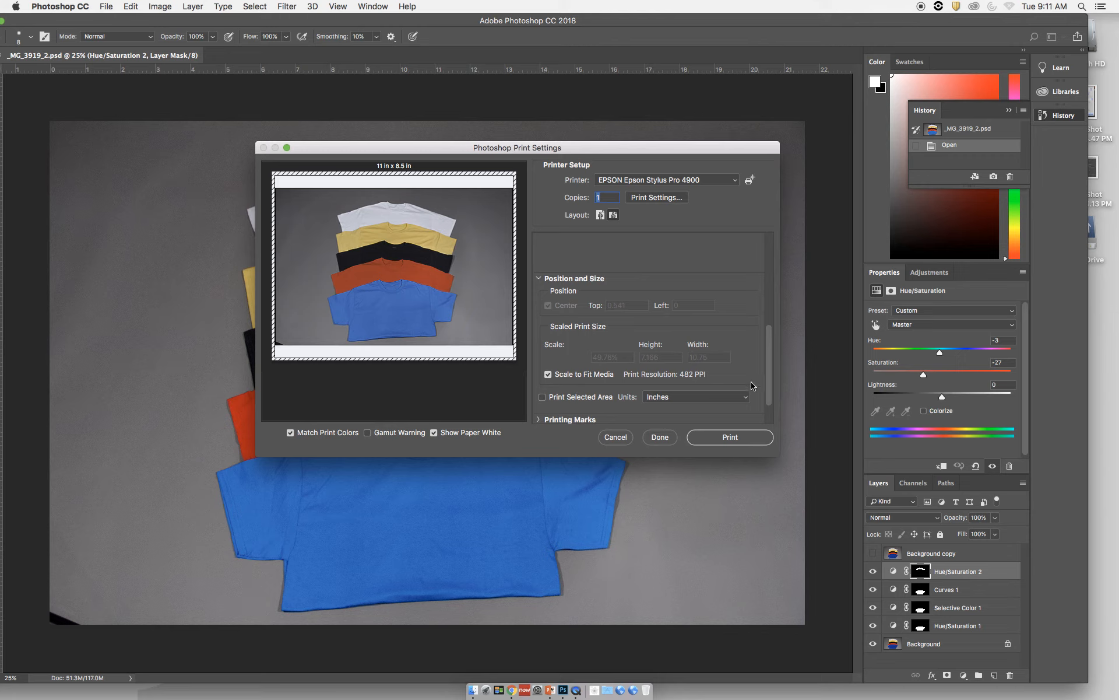
drag(768, 376, 772, 399)
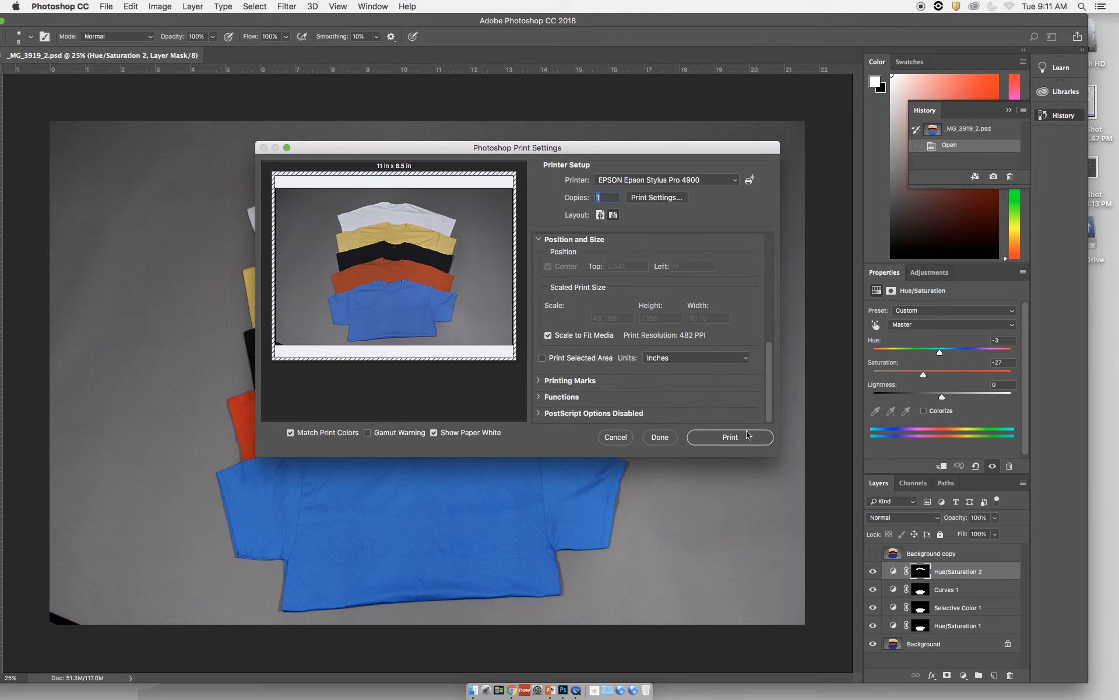
click(733, 443)
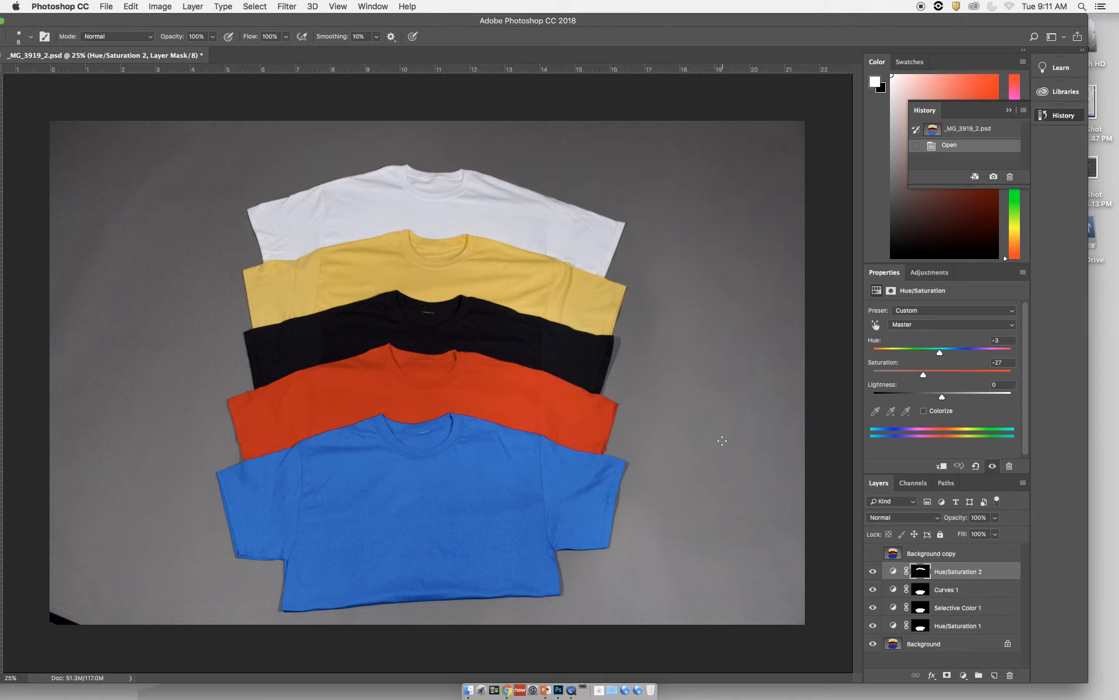
Switch to the Epson Stylus Pro 4900 print queue and reposition its window to check the job's progress.
click(583, 690)
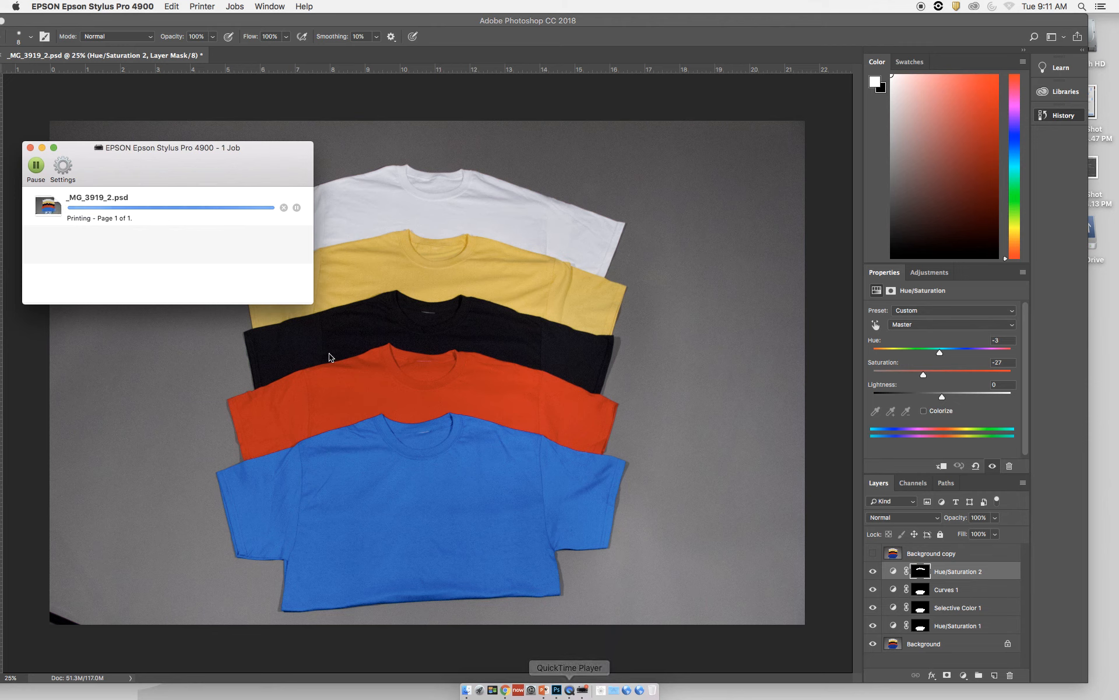
drag(267, 168, 310, 163)
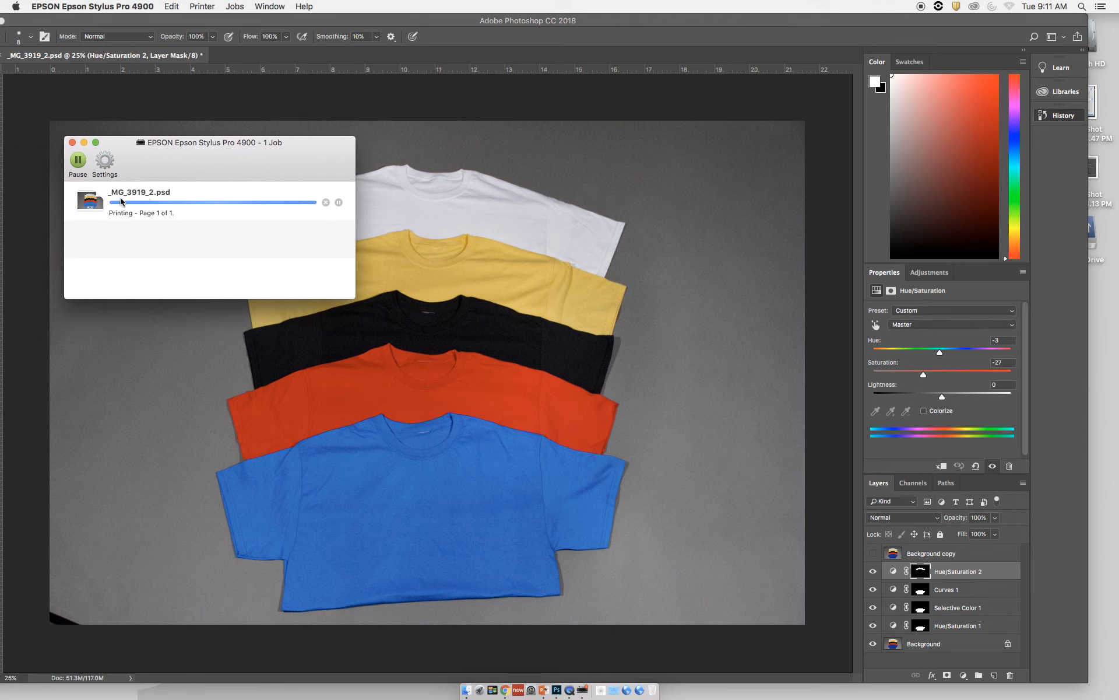